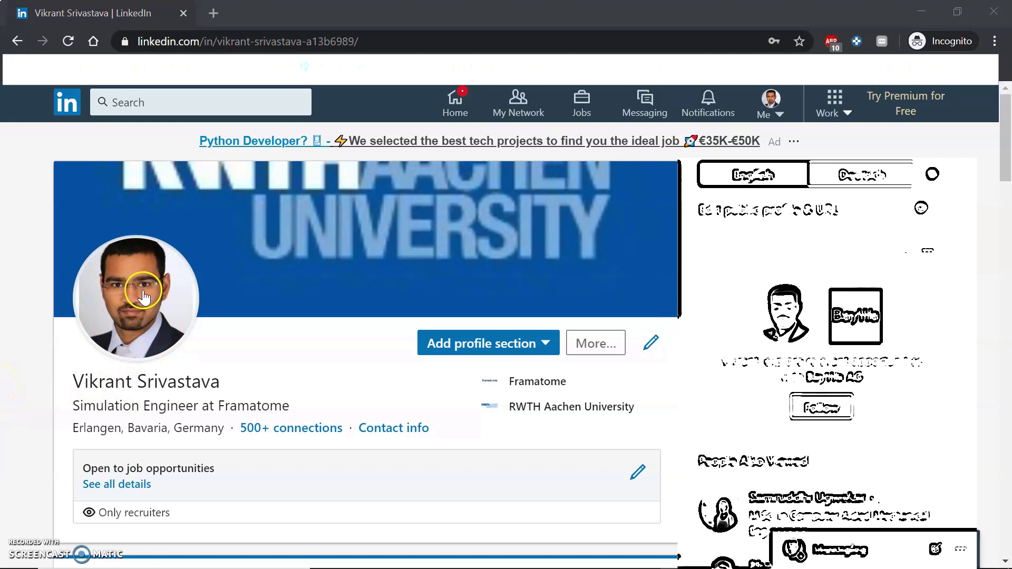
Review the LinkedIn profile page, highlighting the name, headline and location text.
drag(72, 382, 227, 390)
drag(293, 416, 211, 436)
click(83, 418)
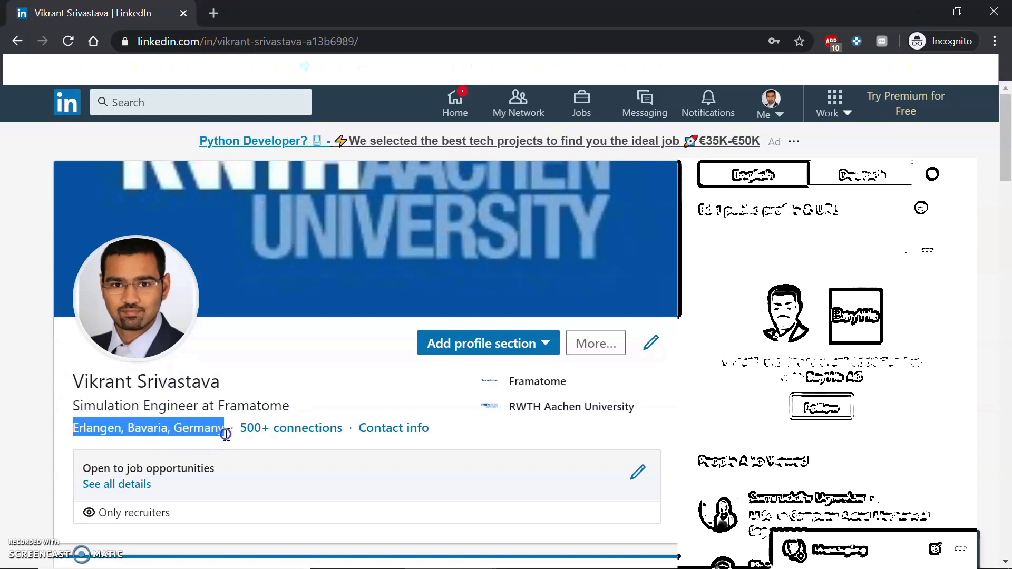
click(297, 335)
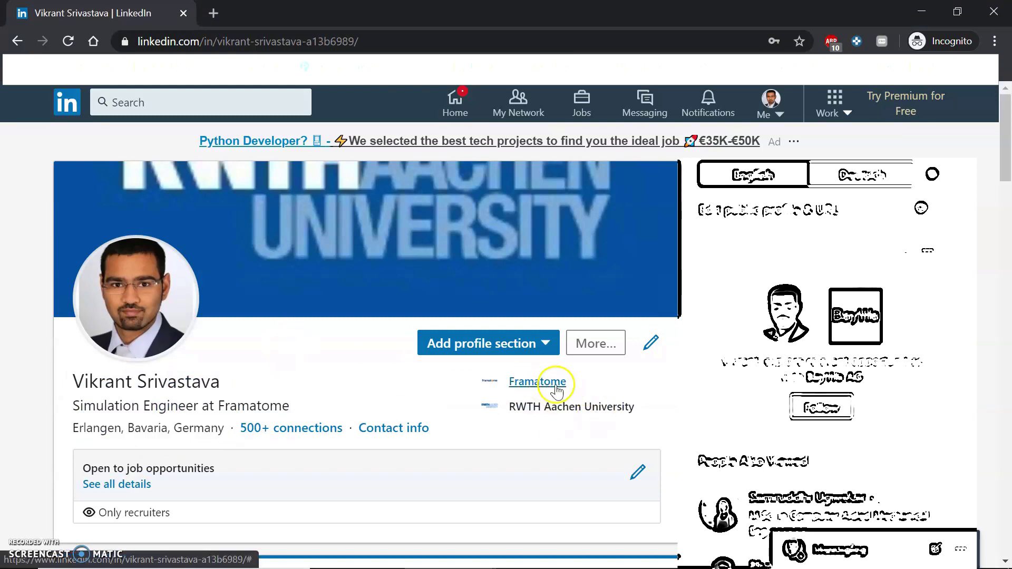
scroll(316, 355, down, 10)
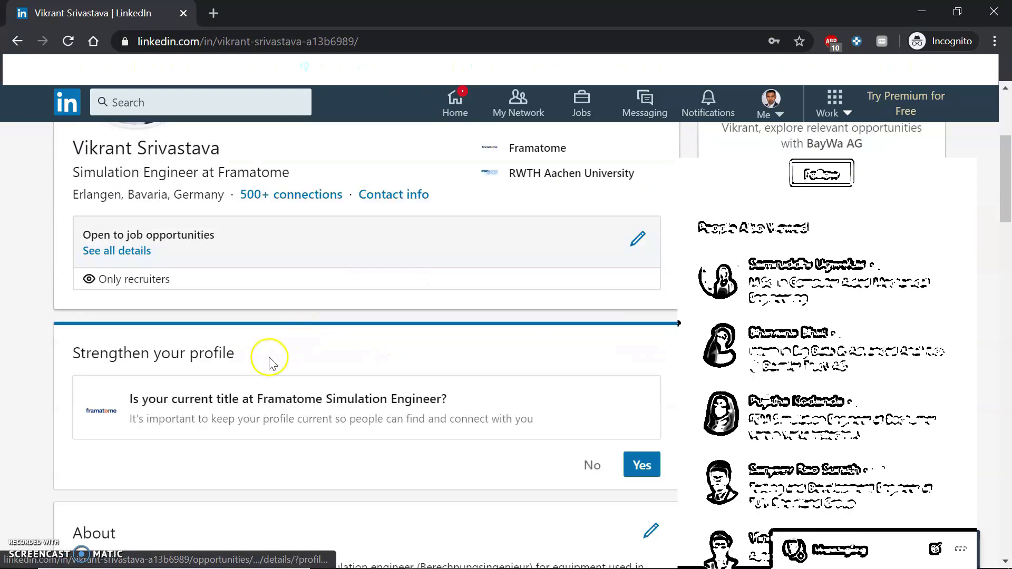
scroll(323, 451, down, 5)
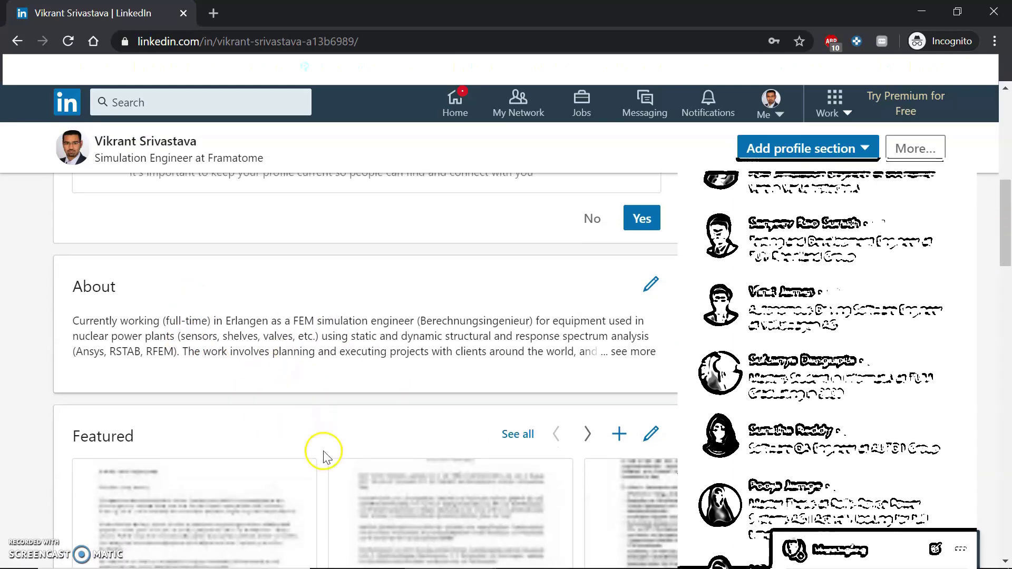
scroll(227, 449, up, 15)
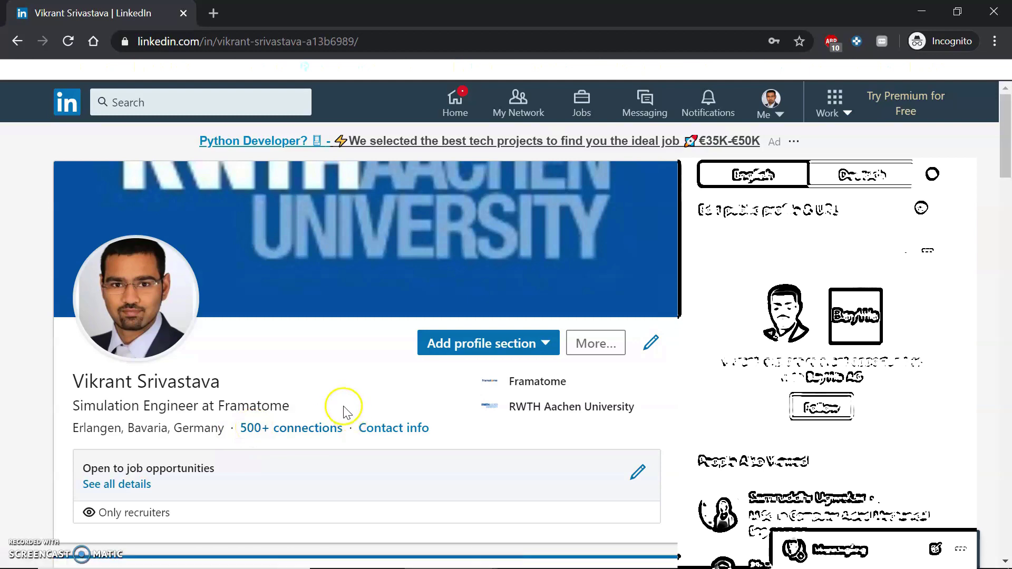
scroll(343, 408, down, 10)
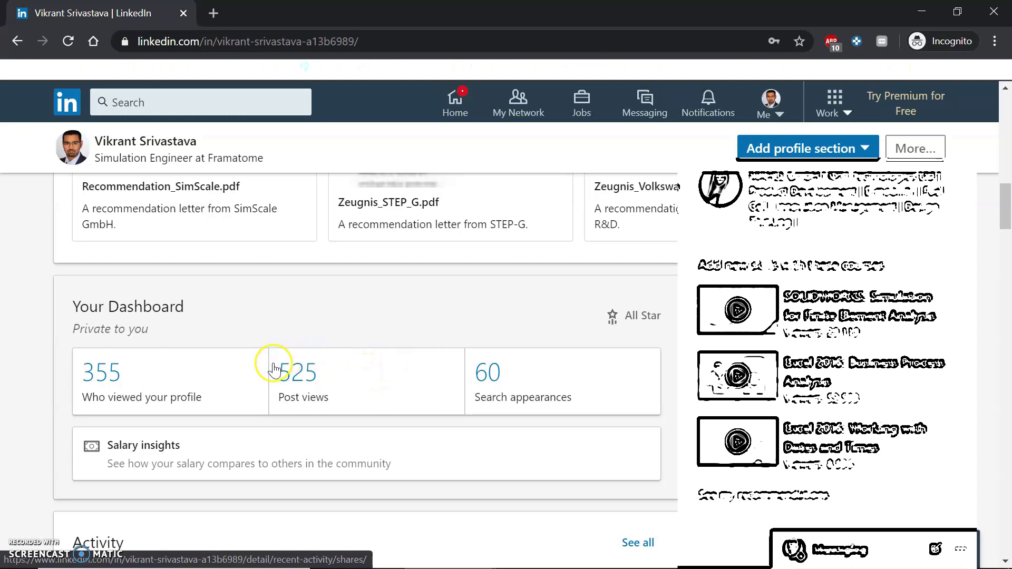
scroll(209, 364, up, 10)
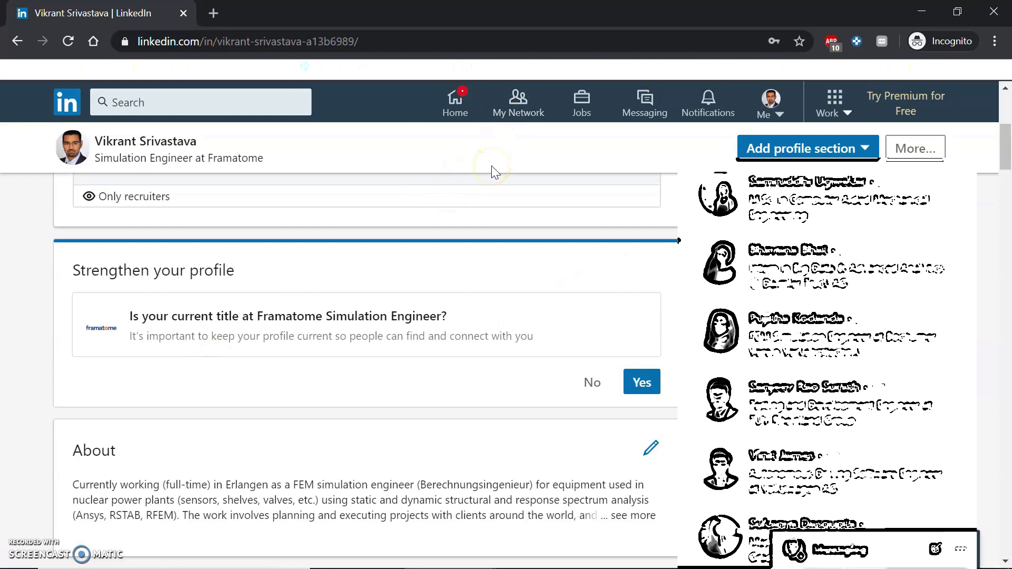
Go from My Network to the connections list and on to Manage synced and imported contacts.
click(510, 111)
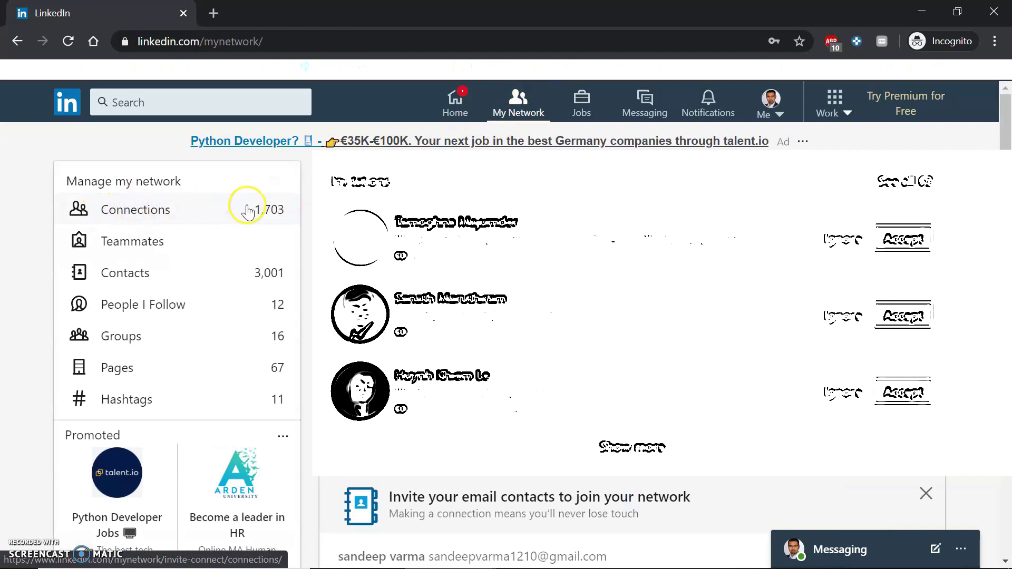
click(153, 213)
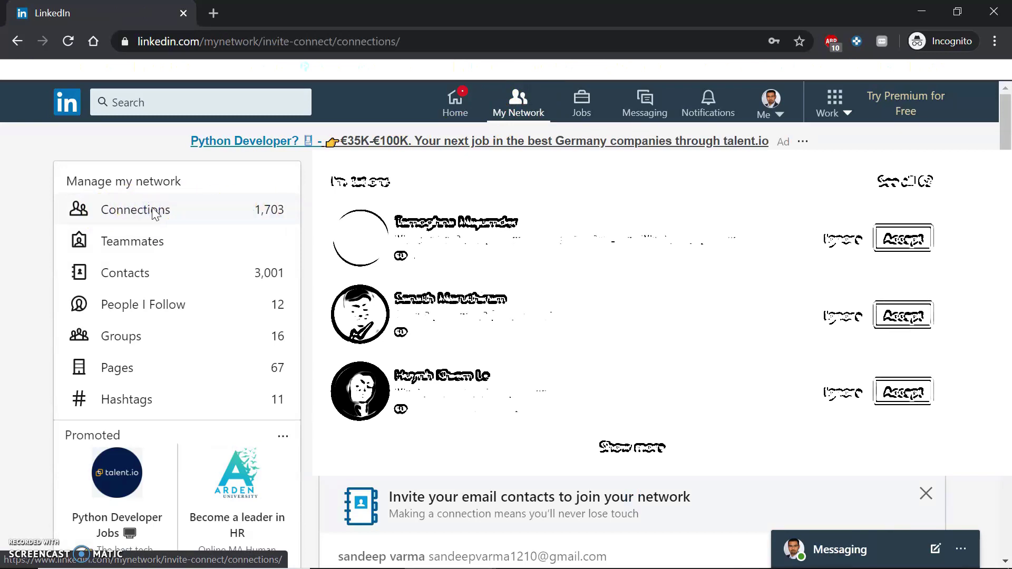
click(791, 178)
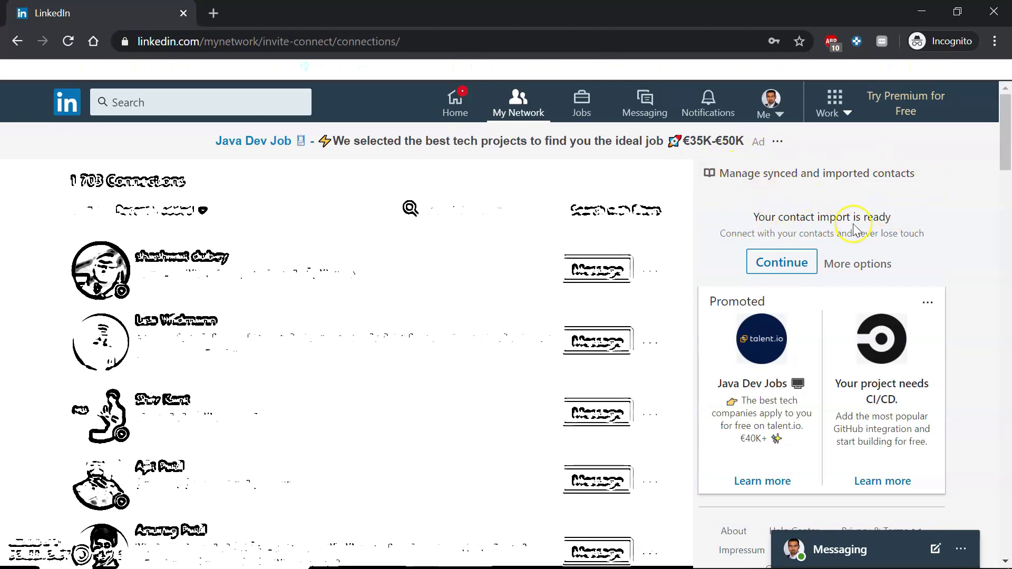
drag(889, 217, 752, 211)
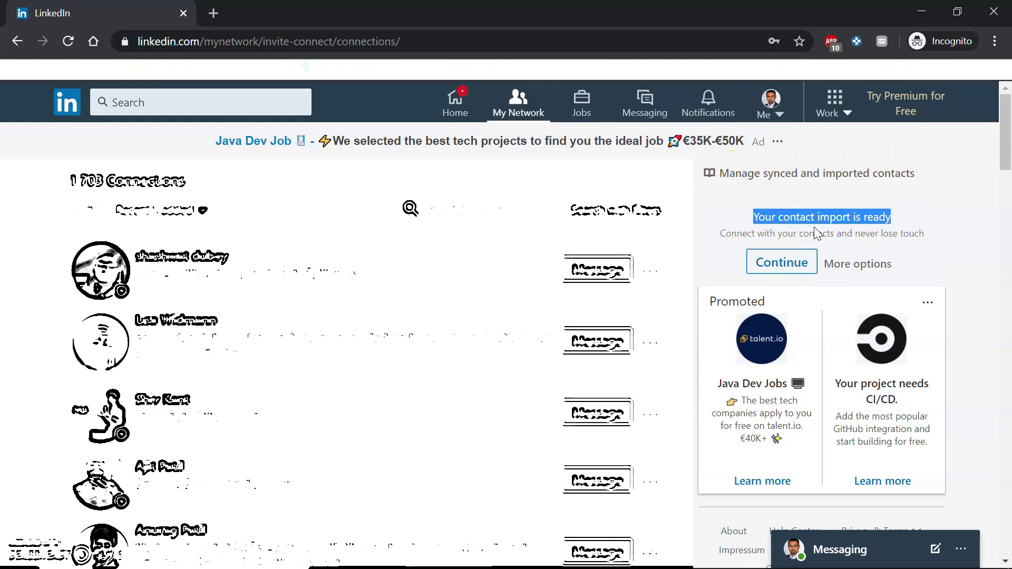
click(752, 179)
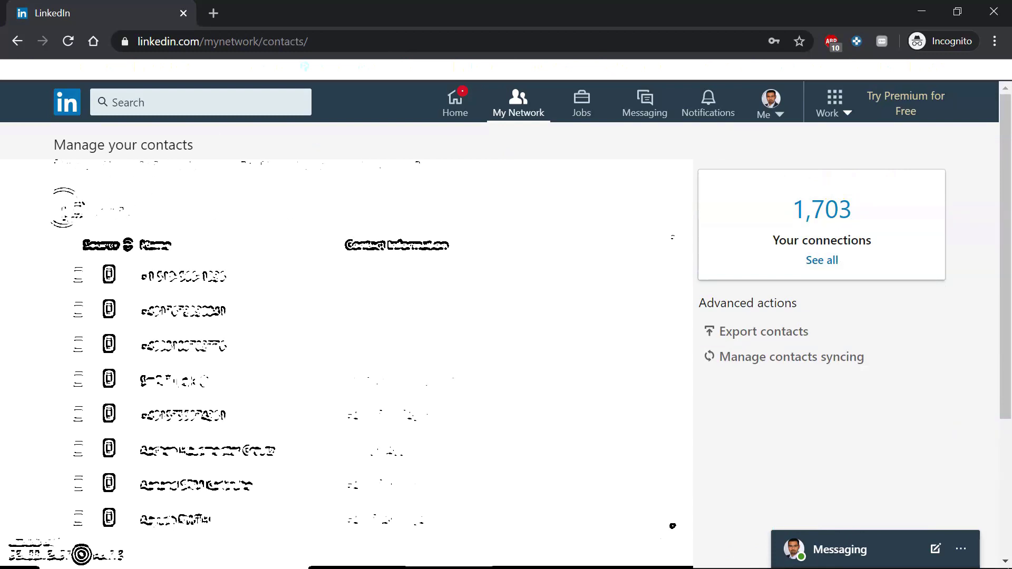
Open the Export contacts settings in a new tab and collapse 'Getting a copy of your data'.
click(763, 332)
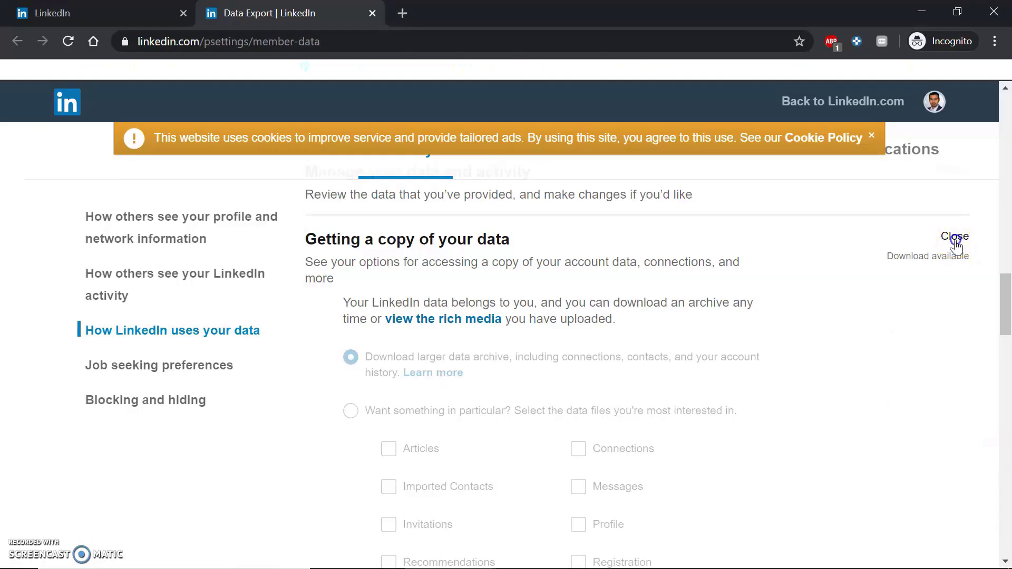
click(950, 235)
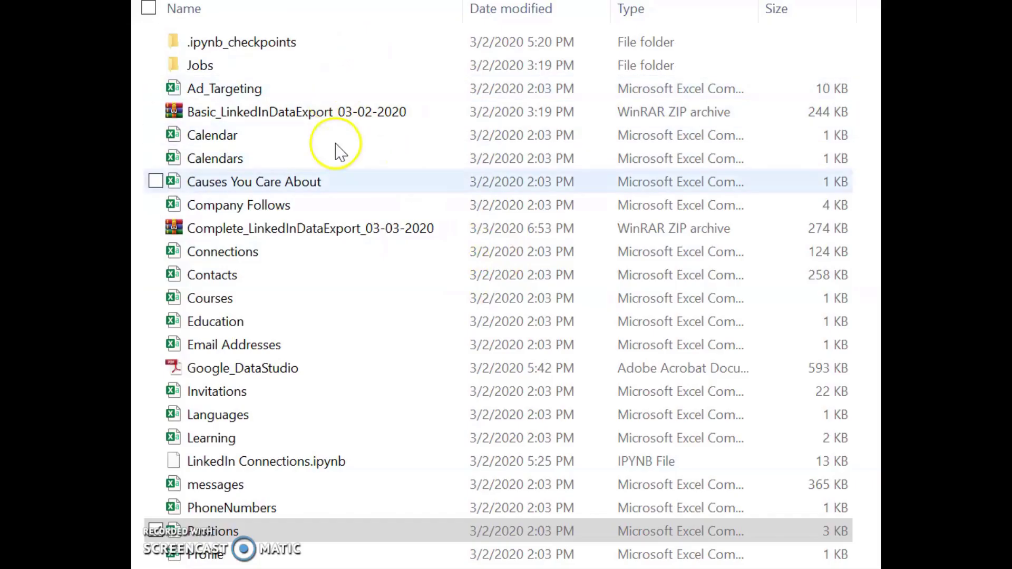
scroll(354, 277, down, 3)
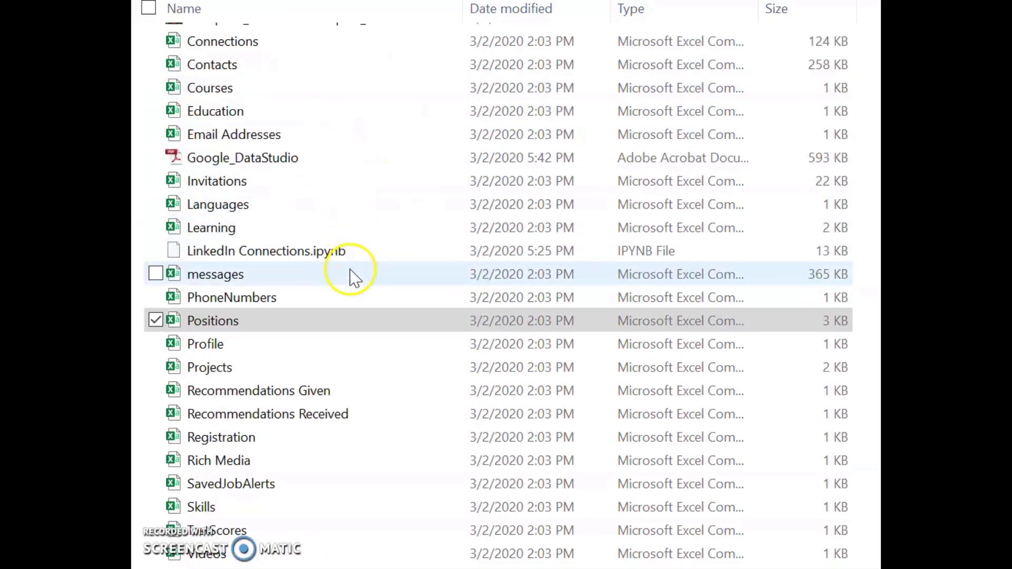
scroll(312, 249, up, 3)
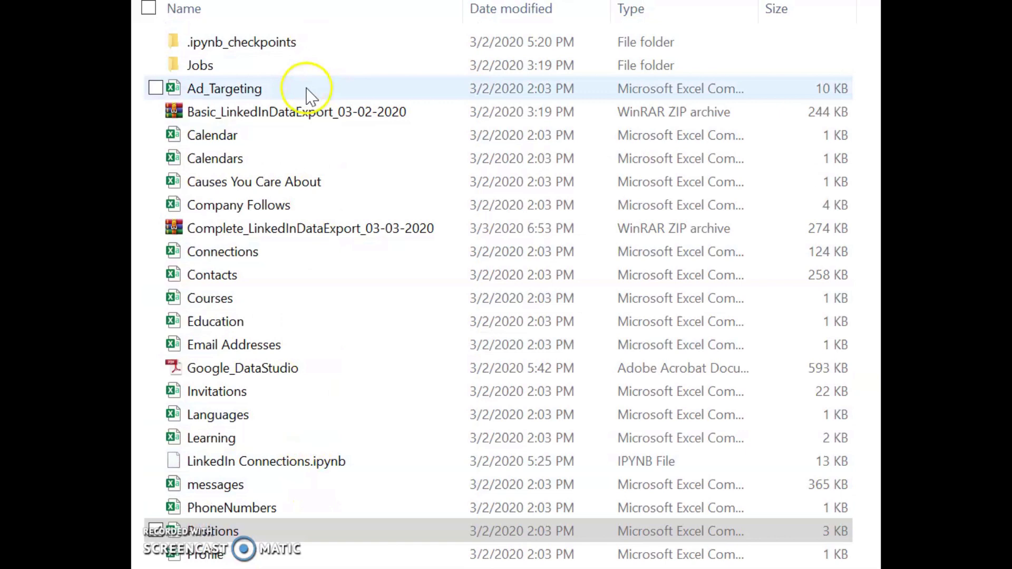
click(301, 121)
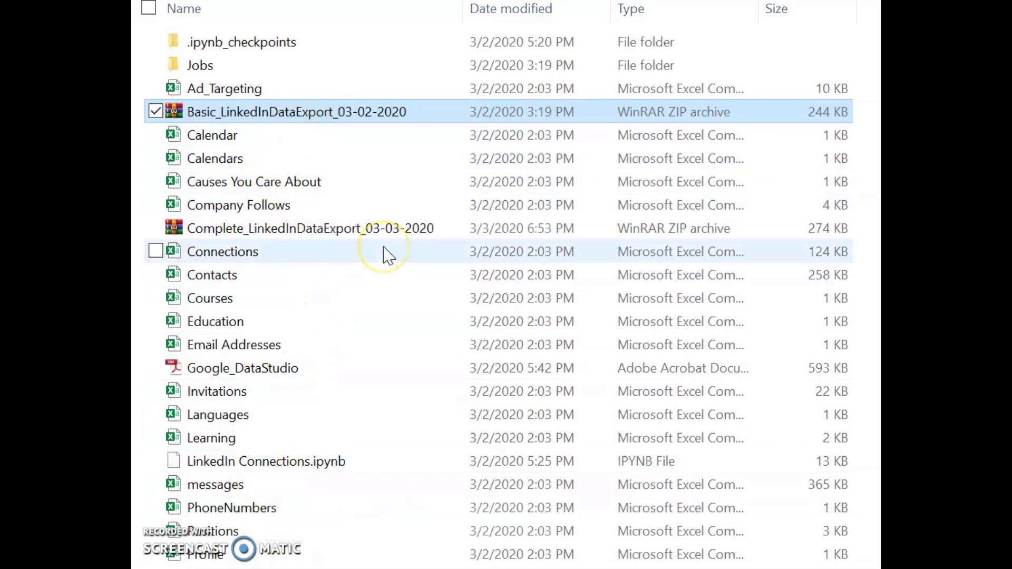
click(242, 256)
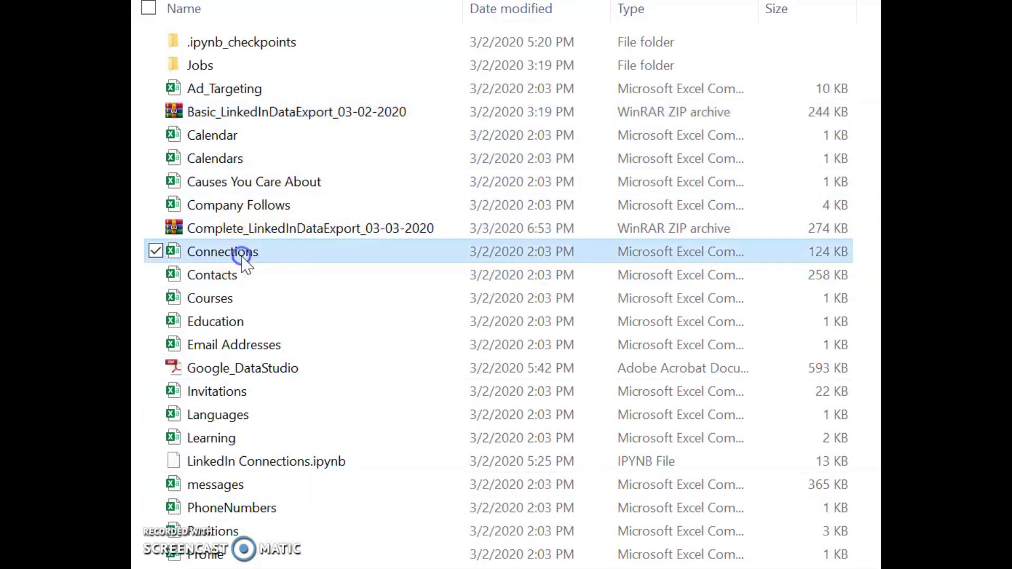
scroll(247, 296, down, 2)
click(293, 424)
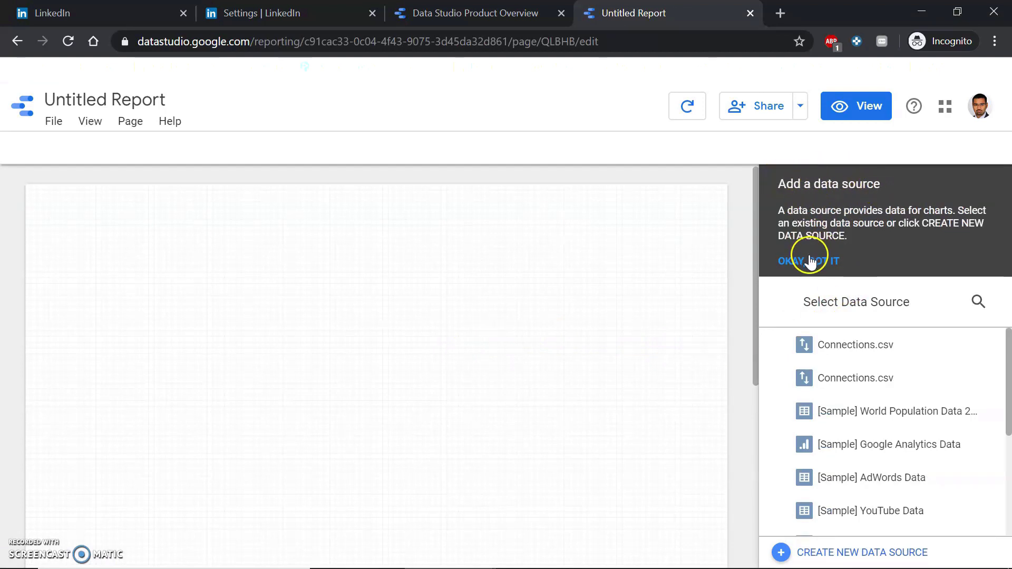
Dismiss the 'Add a data source' tip with 'Okay, got it'.
click(810, 261)
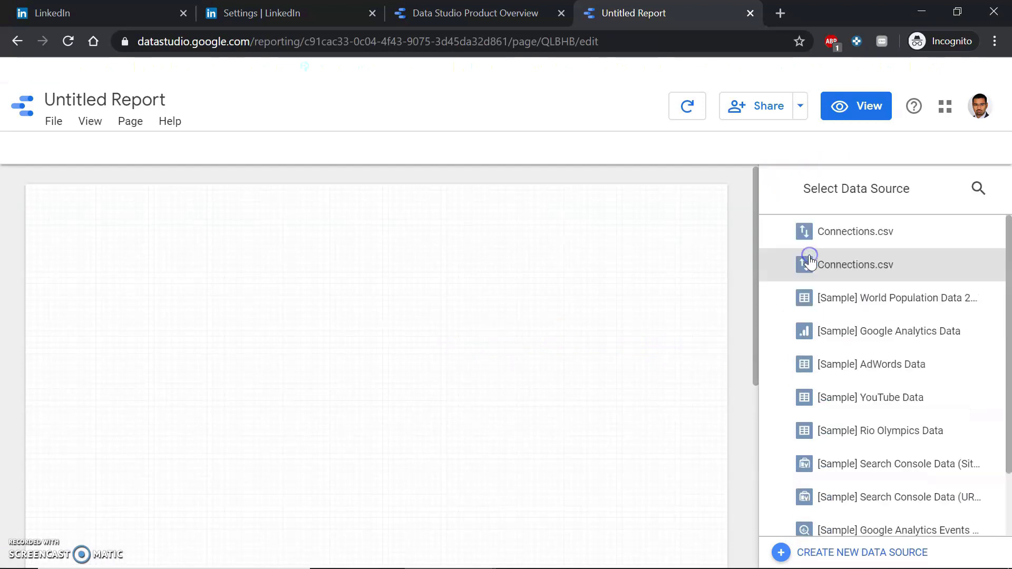
Create a new data source by uploading Connections.csv through the File Upload connector.
click(830, 548)
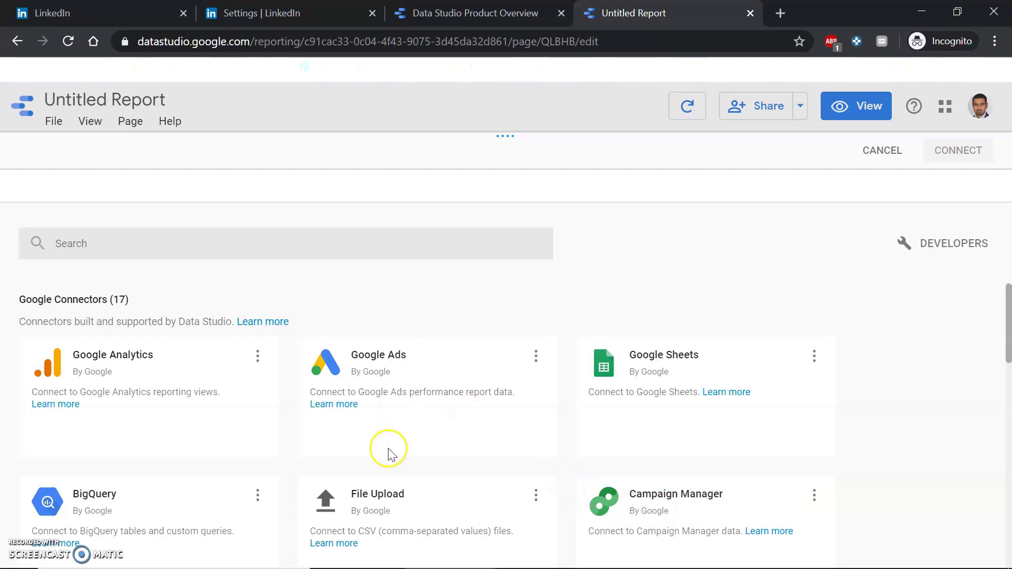
scroll(438, 501, down, 4)
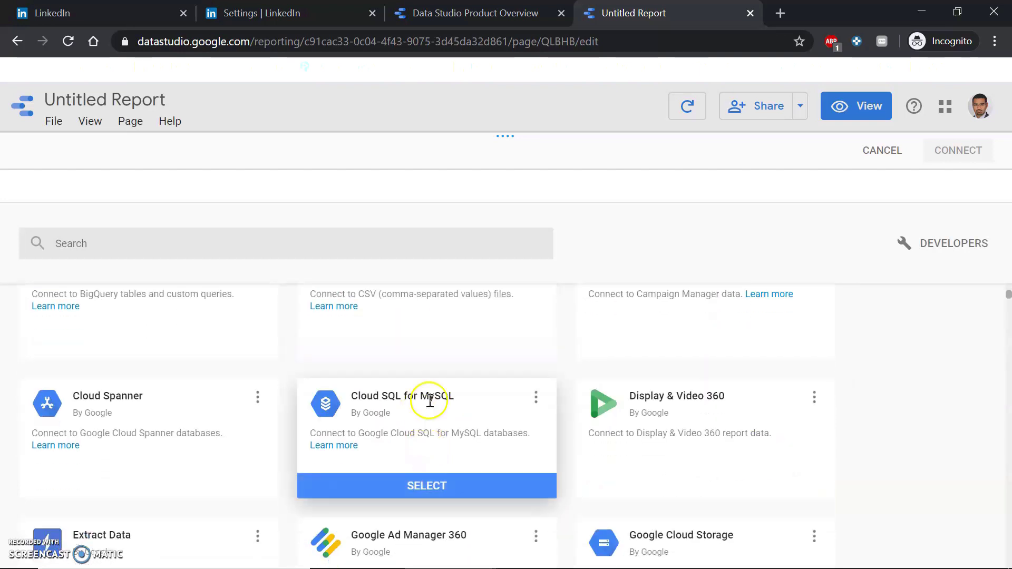
click(442, 420)
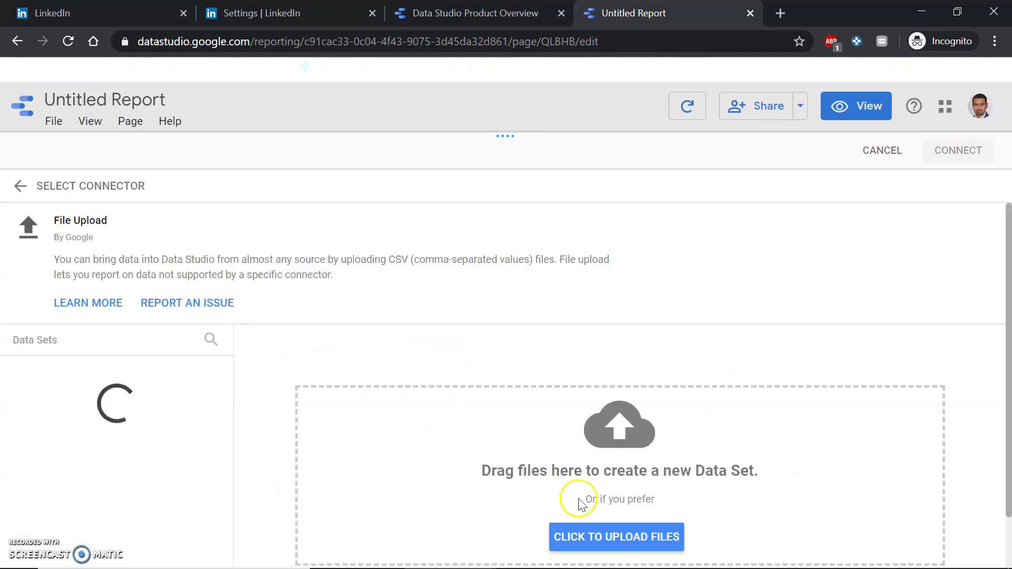
click(599, 497)
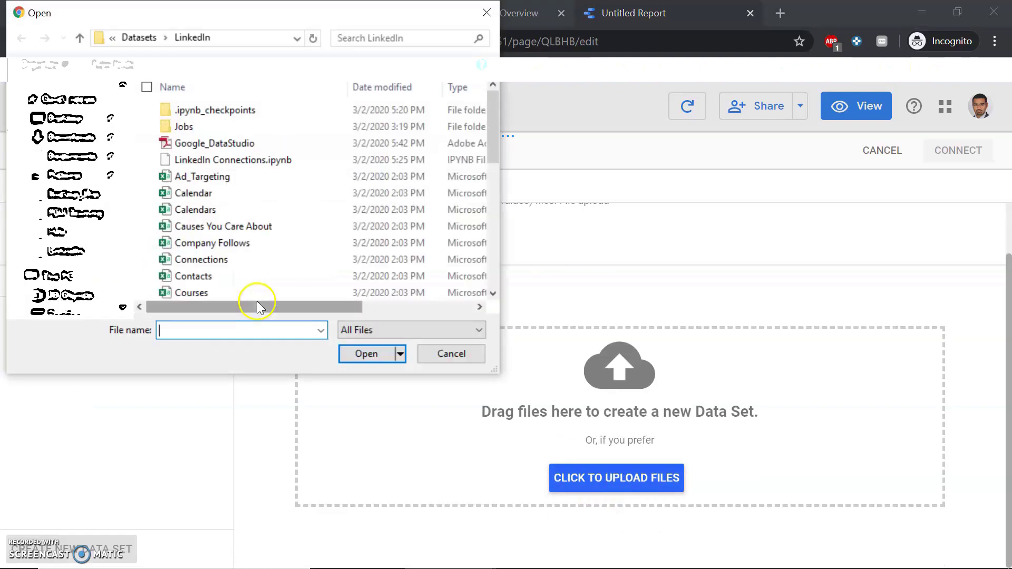
double_click(247, 264)
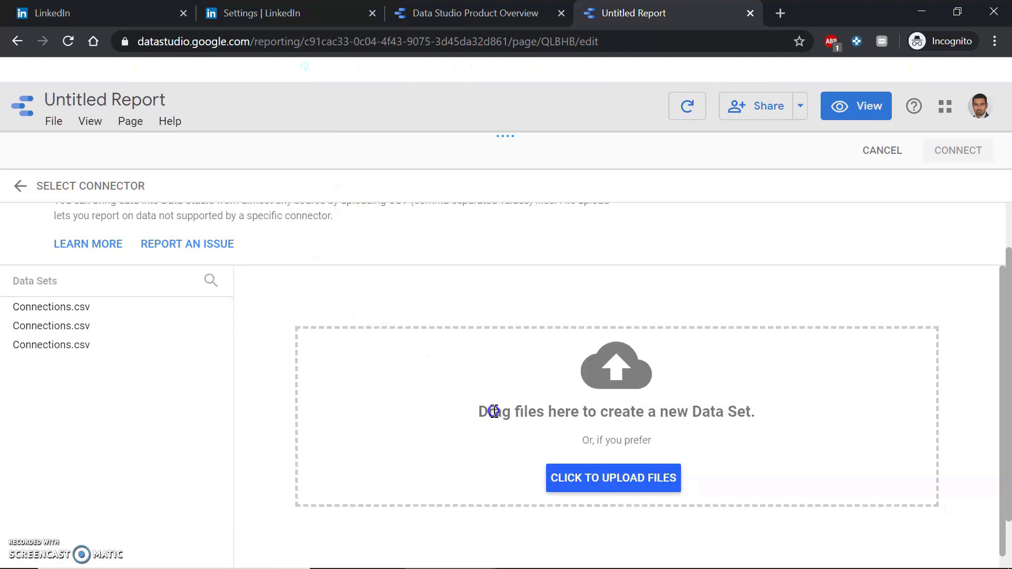
scroll(549, 418, down, 1)
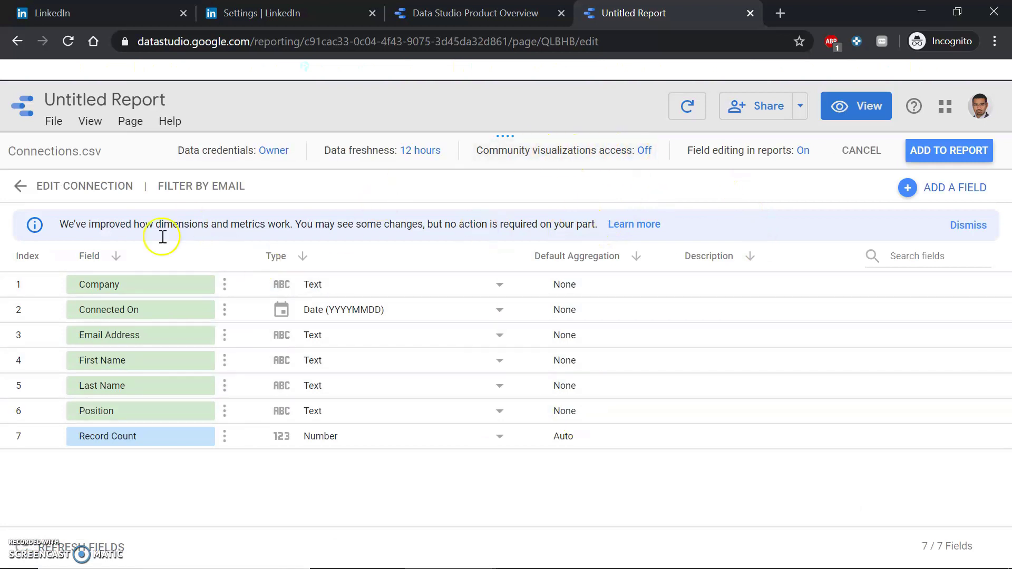
Allow community visualizations to access the Connections.csv data source and save the setting.
click(611, 150)
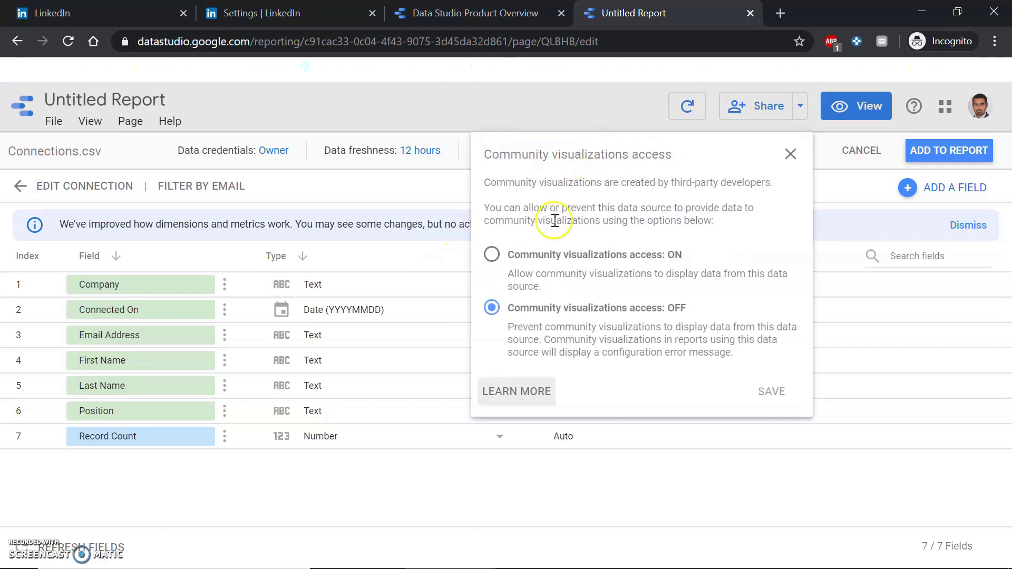
click(558, 263)
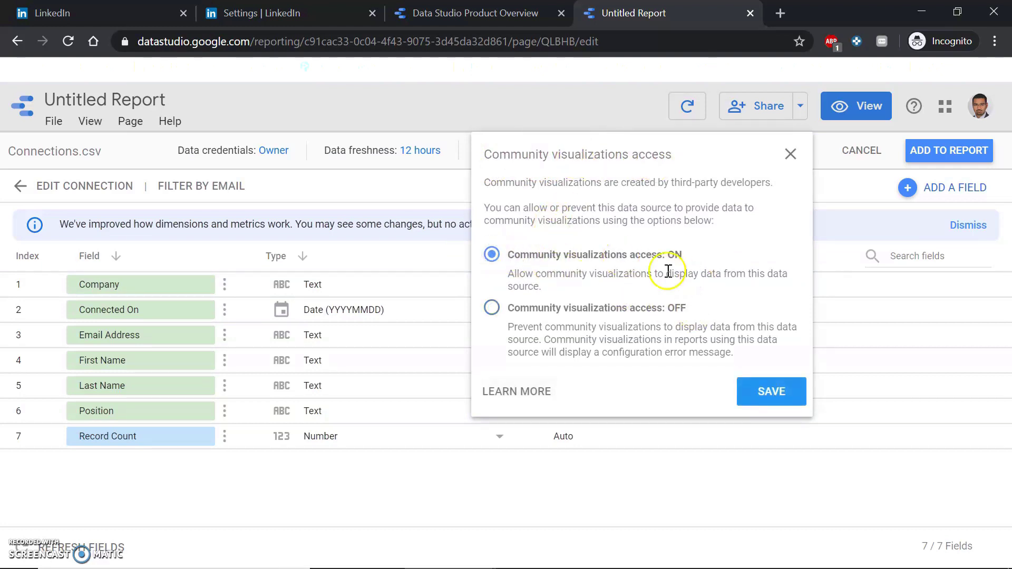
click(773, 393)
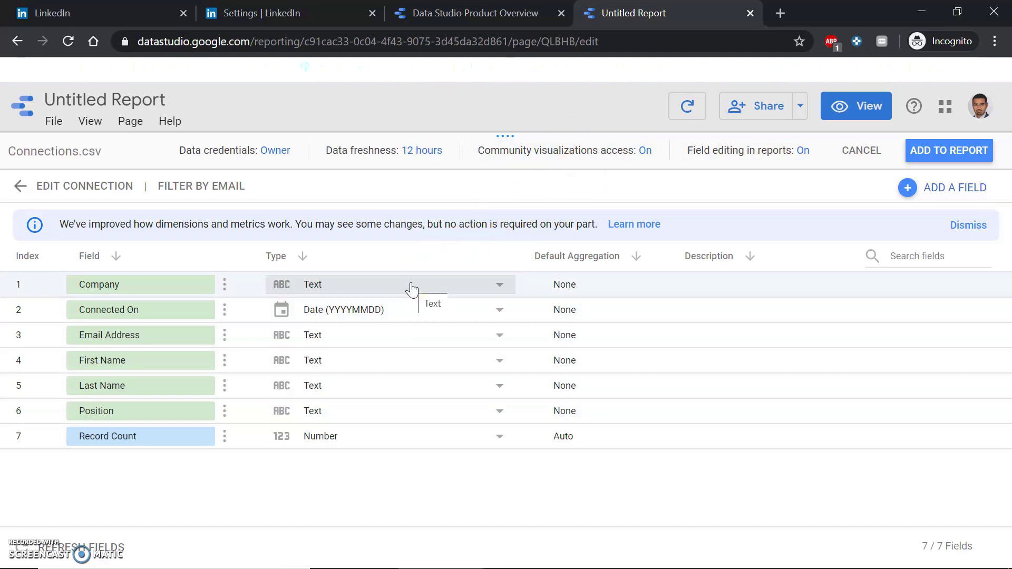
click(409, 343)
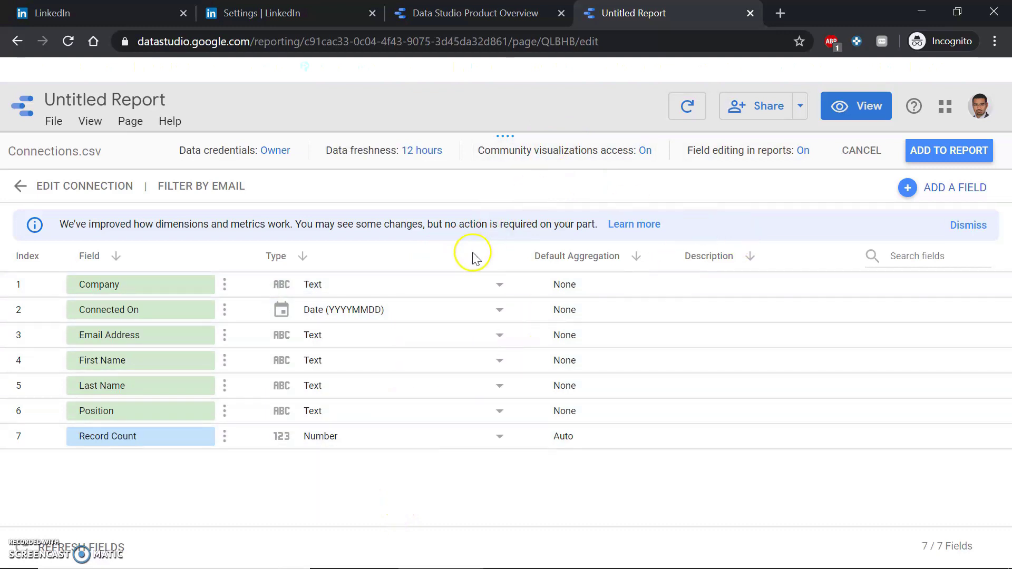
Add Connections.csv to the report, confirming in the ADD TO REPORT dialog.
click(958, 153)
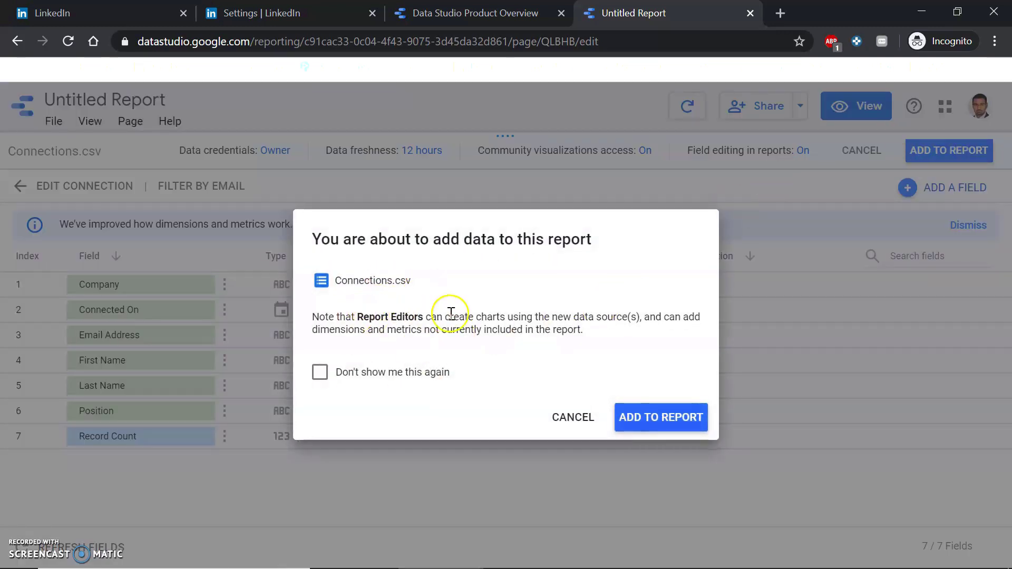
drag(582, 330, 338, 315)
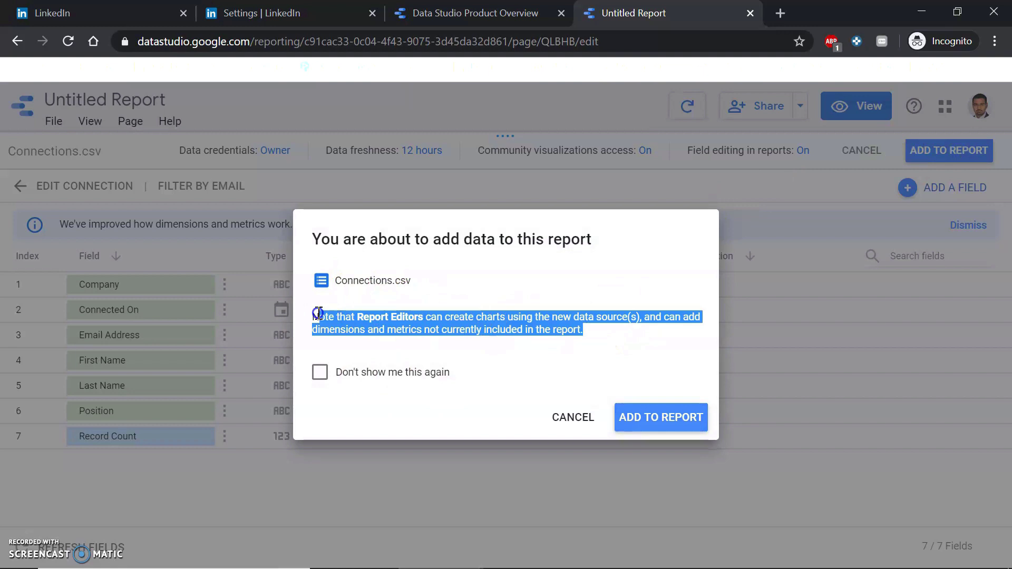
click(683, 423)
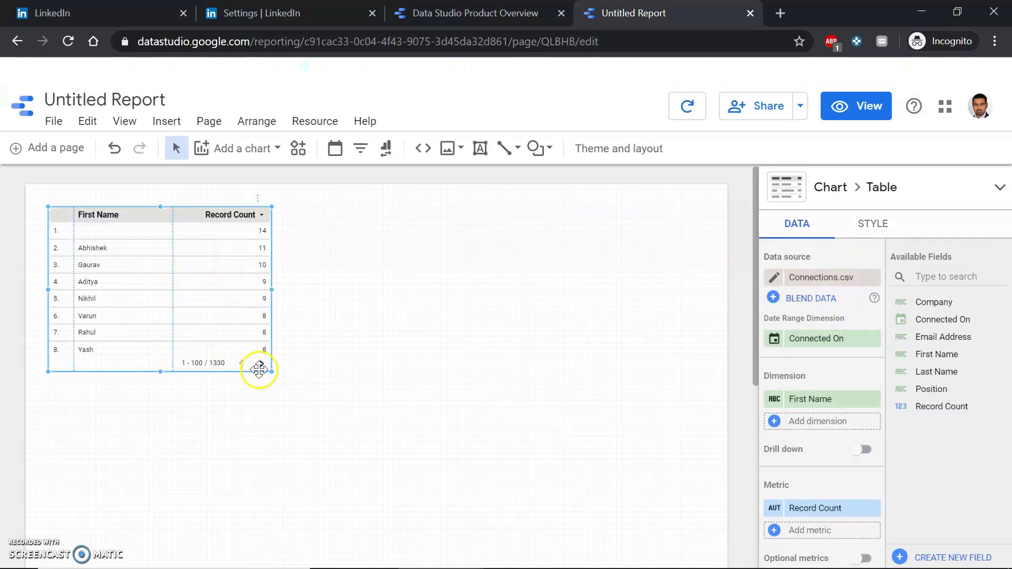
Enlarge the default First Name table, then delete it from the canvas.
drag(270, 371, 451, 406)
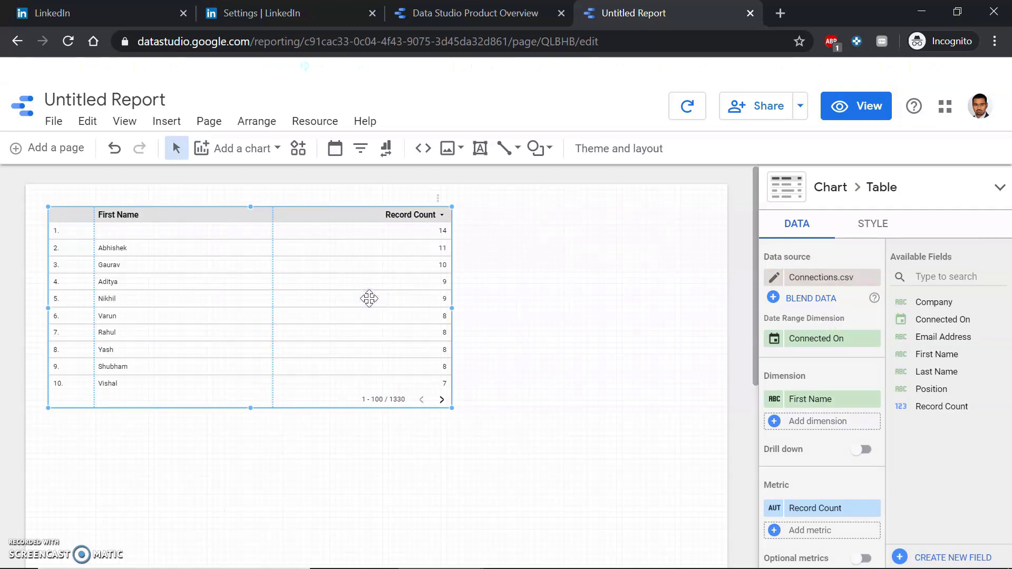
key(Delete)
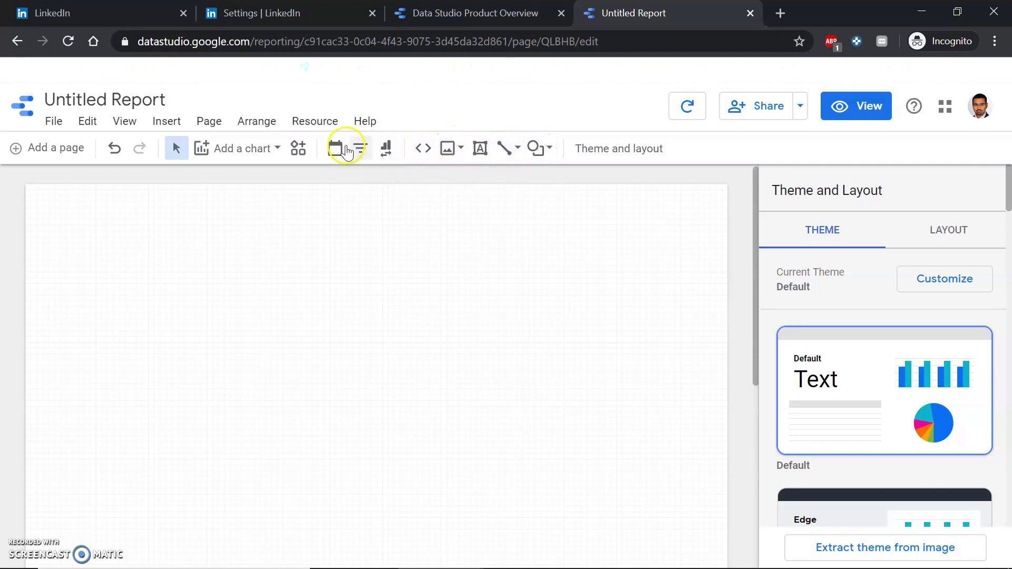
Open the community visualizations list and scroll through the full Explore more gallery.
click(301, 149)
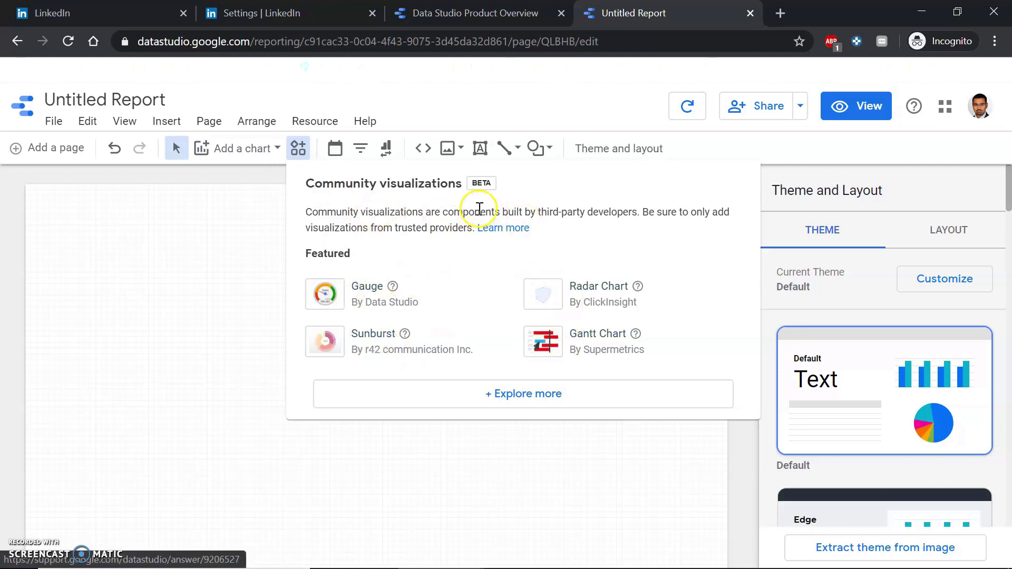
drag(501, 211, 642, 211)
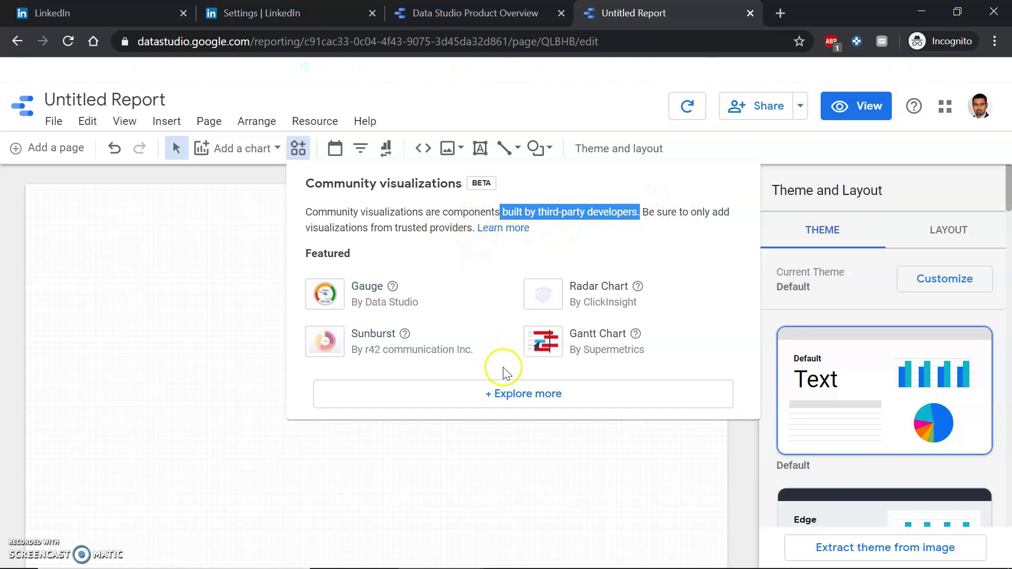
click(515, 390)
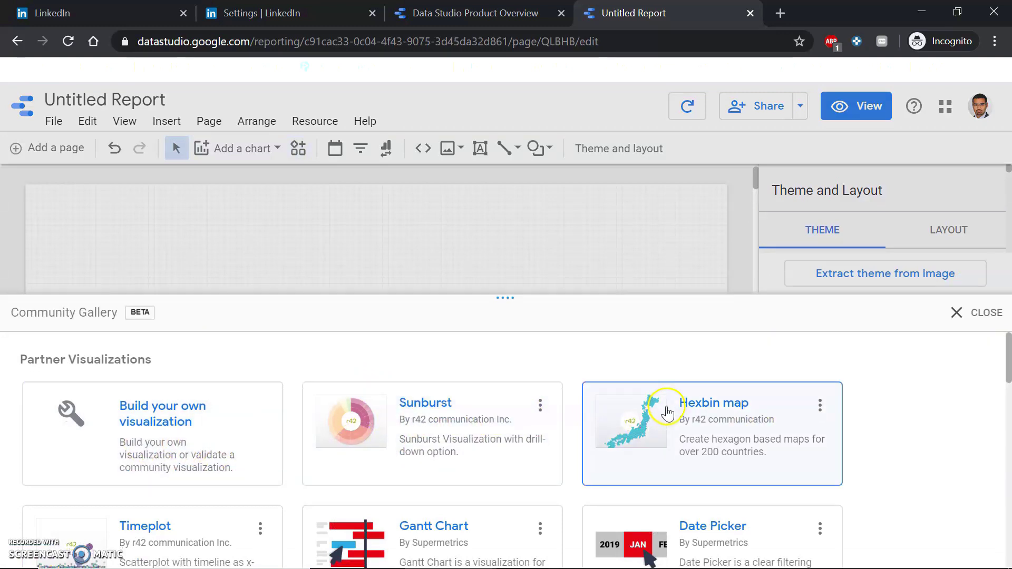
scroll(714, 388, down, 2)
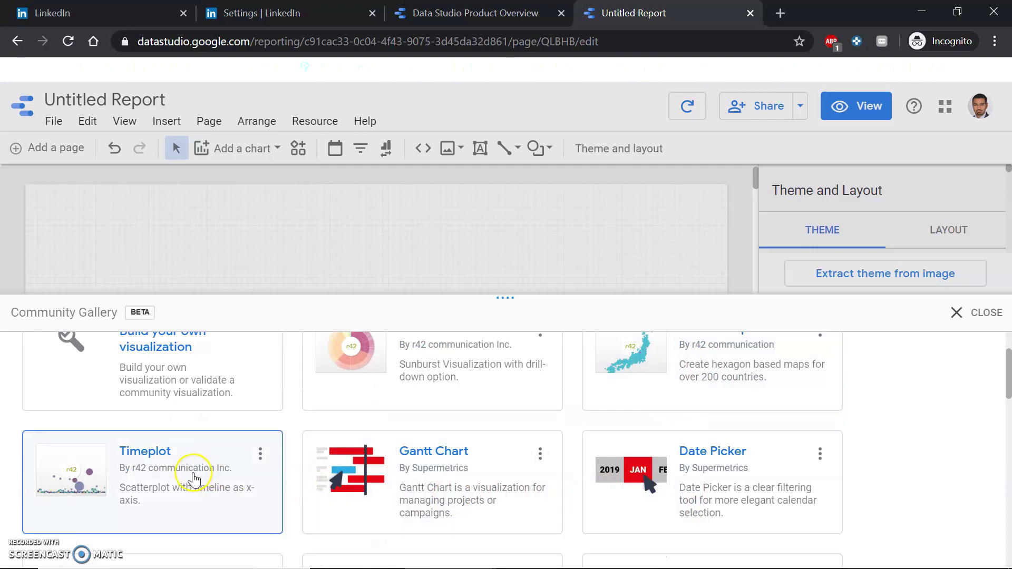
scroll(190, 482, down, 2)
scroll(189, 482, down, 2)
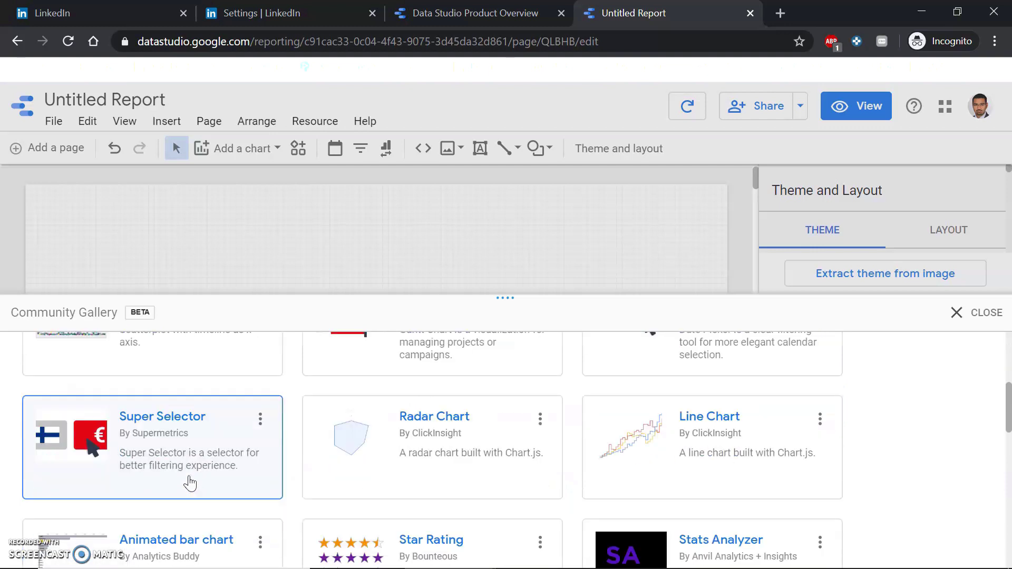
scroll(670, 425, down, 2)
scroll(679, 445, down, 2)
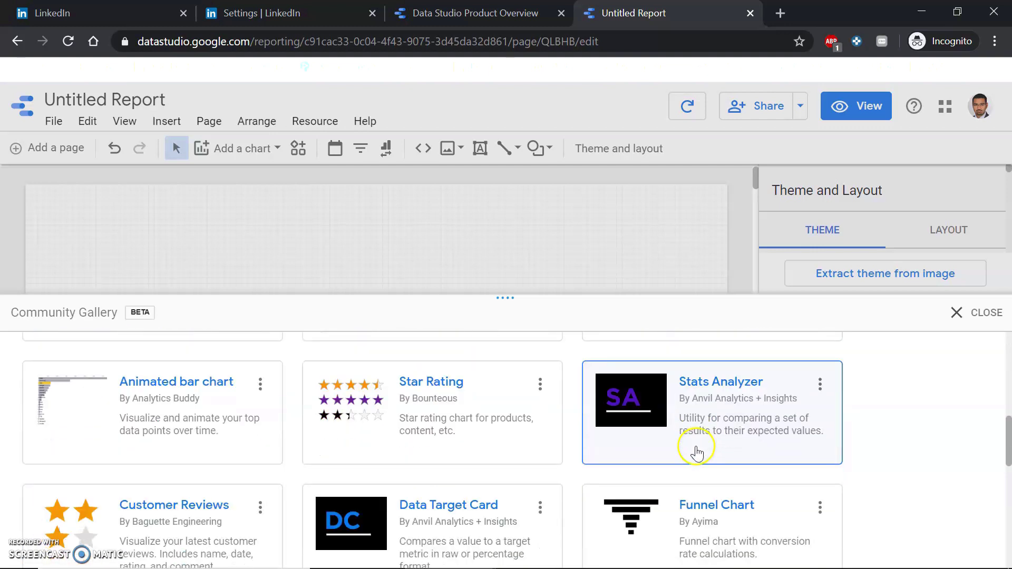
scroll(416, 406, down, 2)
scroll(234, 411, down, 2)
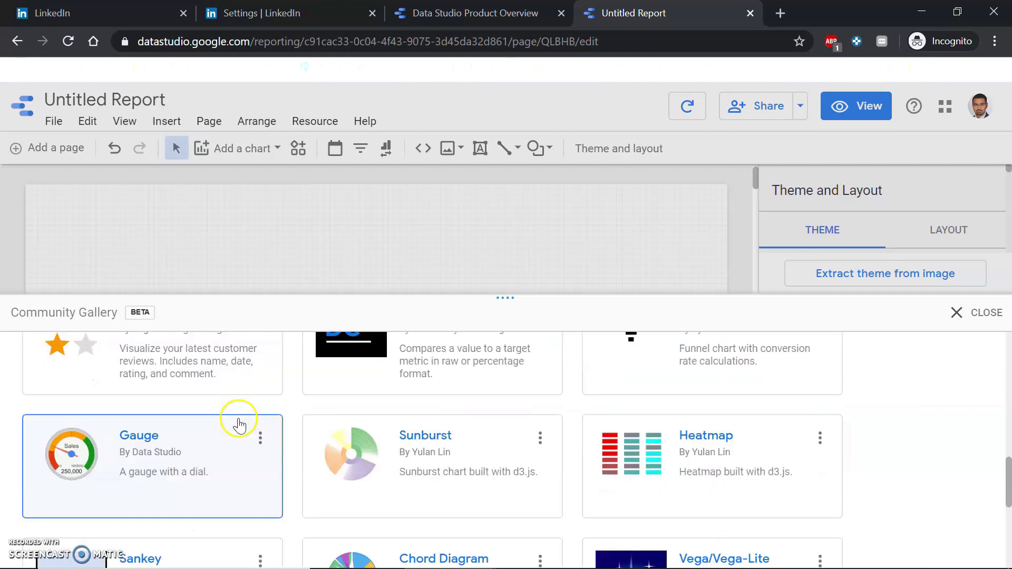
scroll(536, 429, down, 2)
Place the word cloud with Company as its dimension, moved to the top-left and enlarged across the page.
click(738, 468)
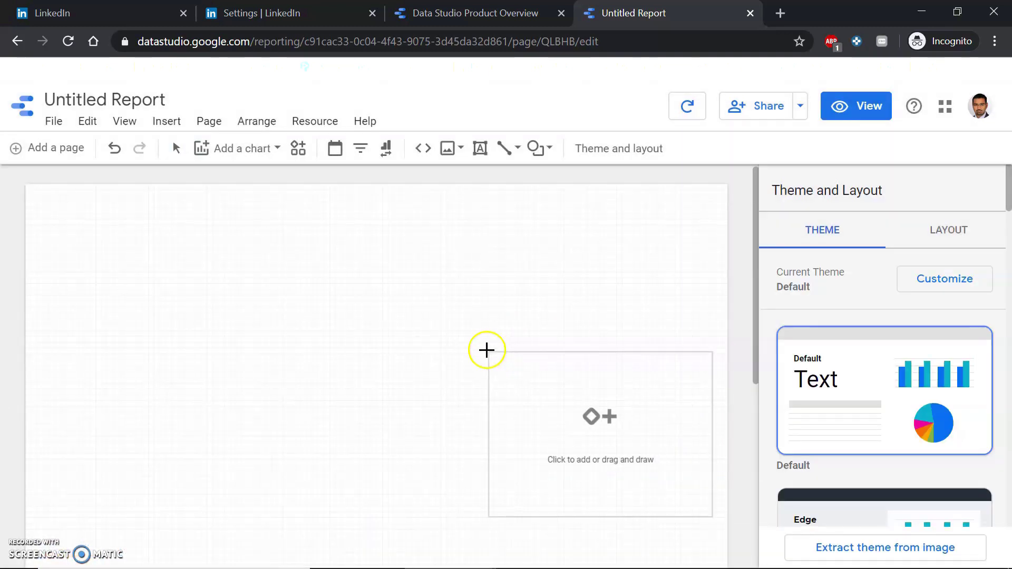
click(194, 236)
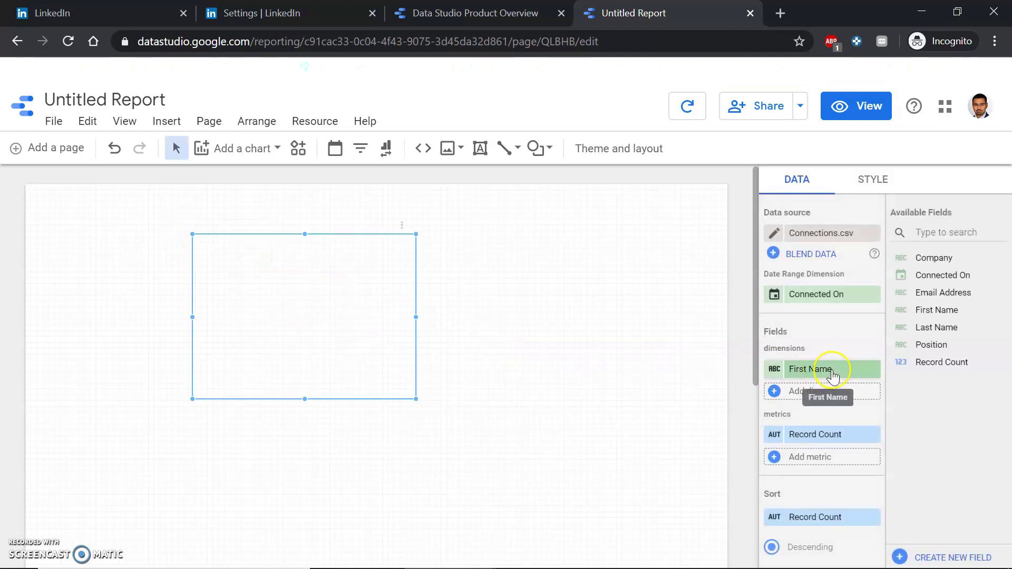
click(801, 375)
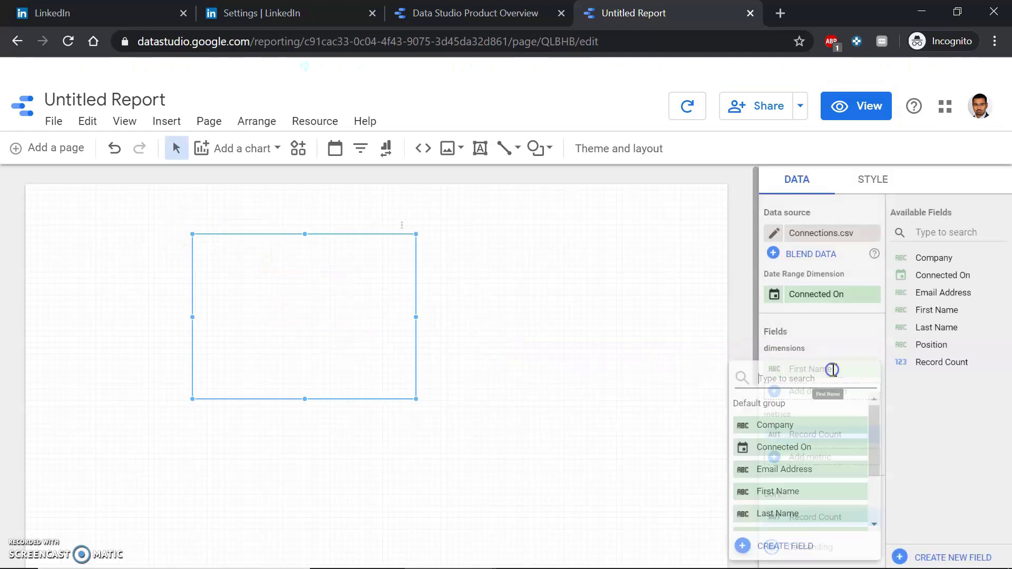
click(819, 426)
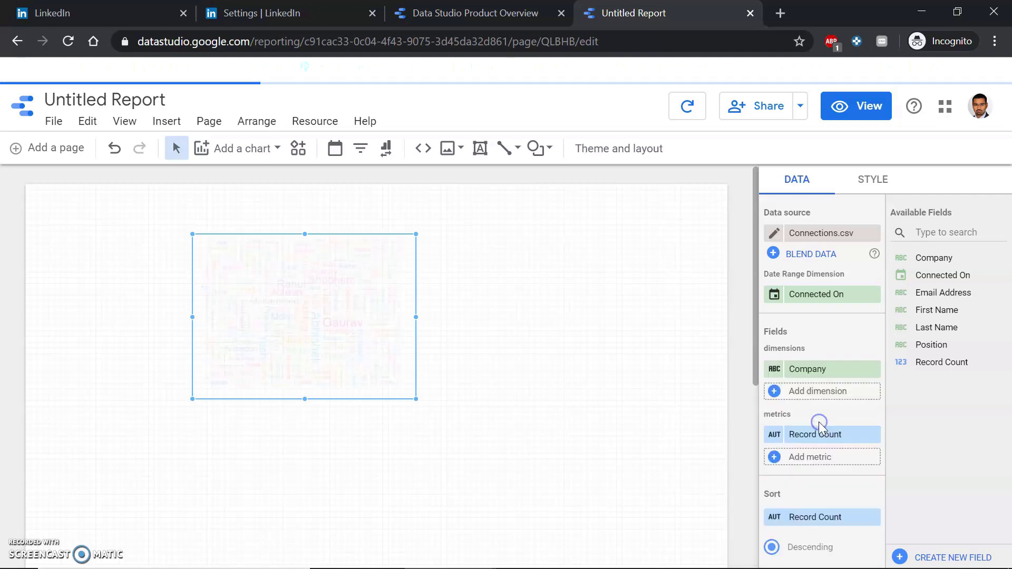
drag(306, 315, 172, 287)
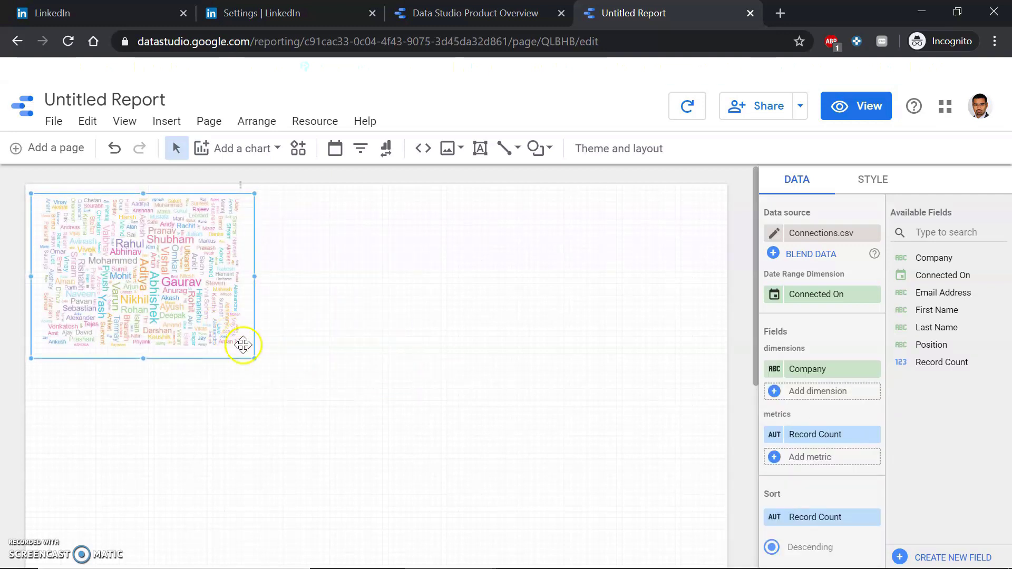
drag(253, 357, 715, 541)
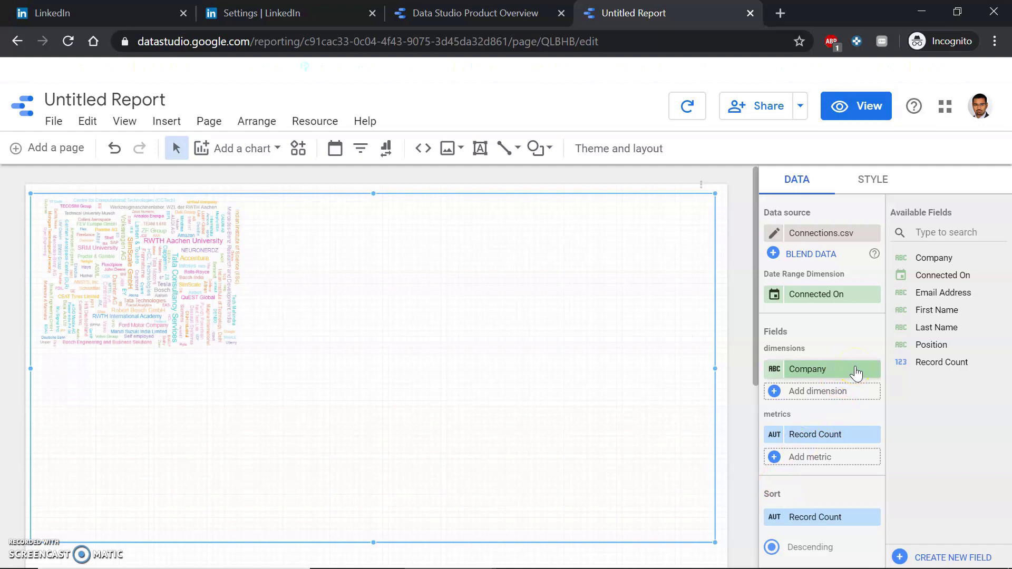
Switch the word cloud's dimension from Company to Position.
click(819, 370)
scroll(801, 482, down, 2)
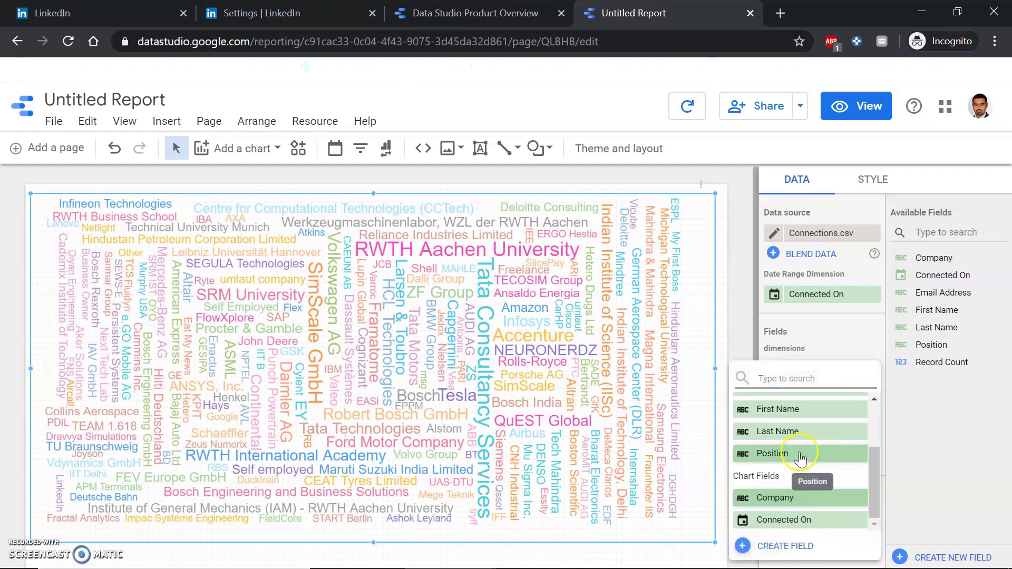
click(798, 454)
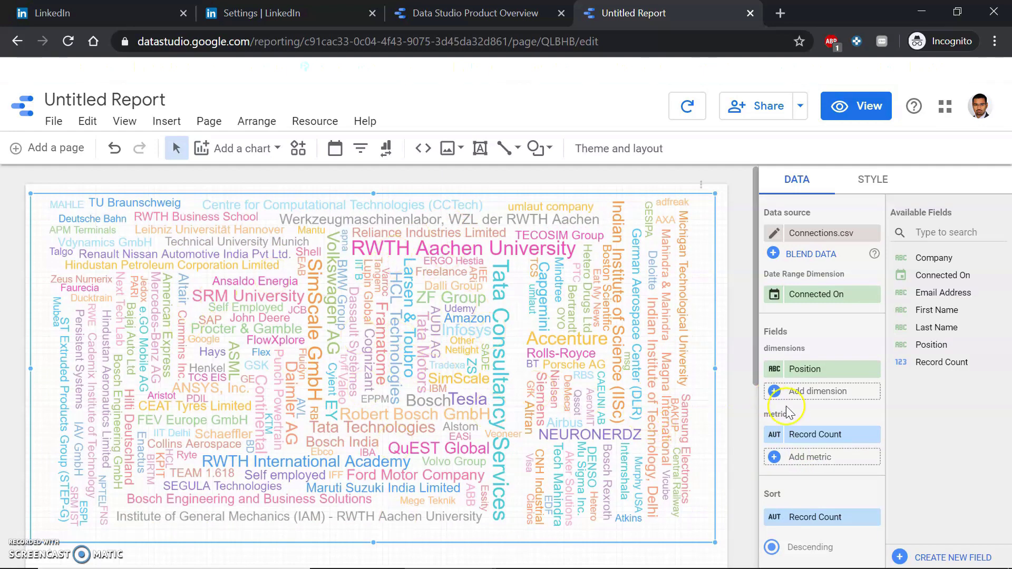
click(822, 370)
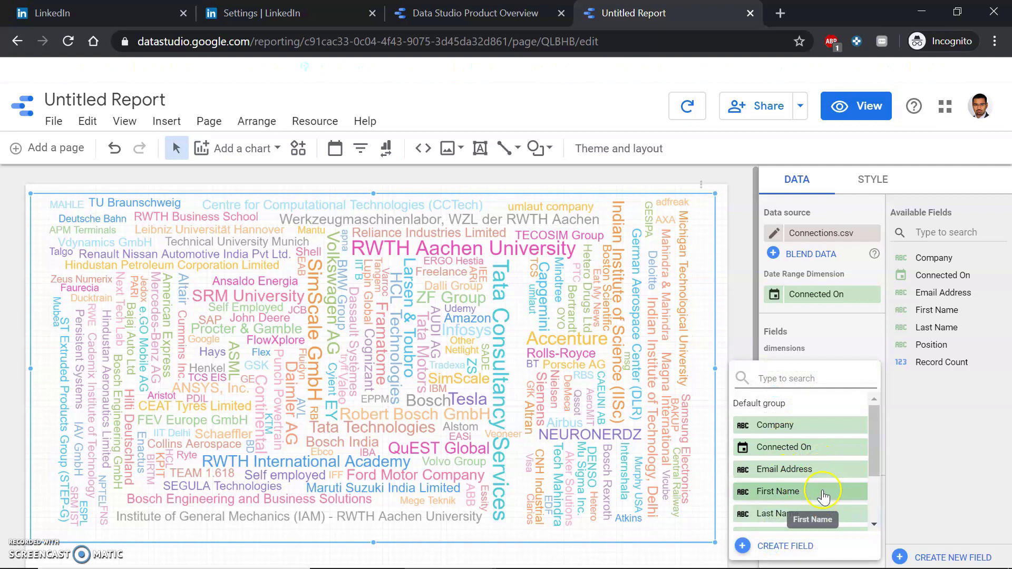
scroll(823, 495, down, 2)
Keep Position as the dimension and set the Record Count sort to Ascending.
click(812, 454)
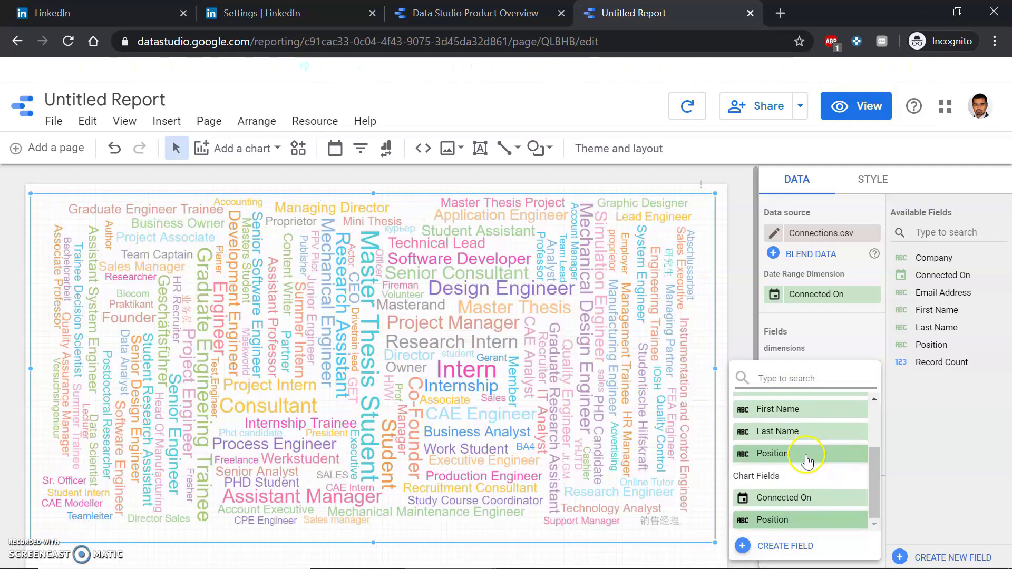
scroll(793, 453, up, 3)
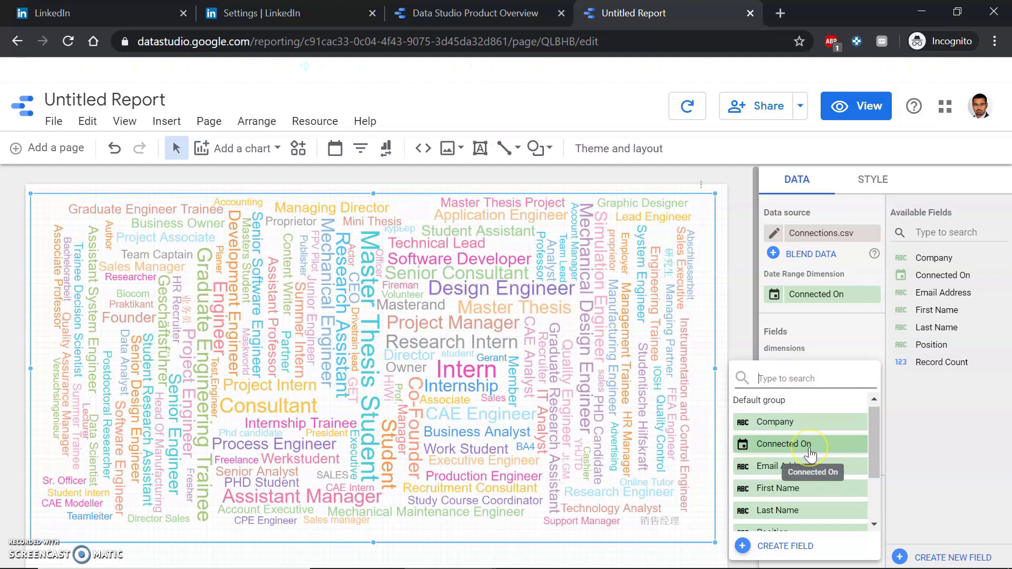
click(838, 331)
scroll(802, 477, down, 2)
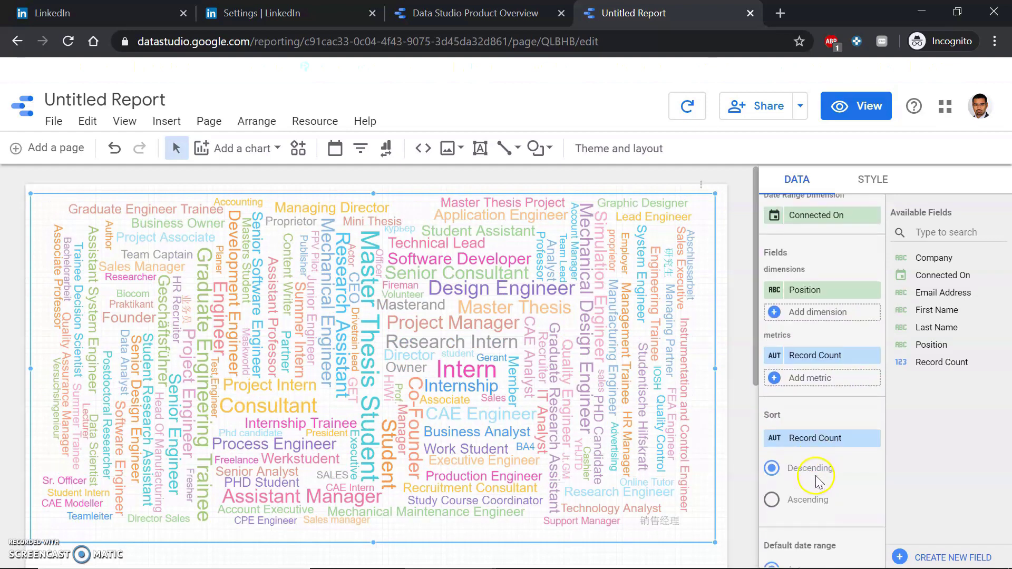
scroll(790, 485, down, 3)
click(808, 341)
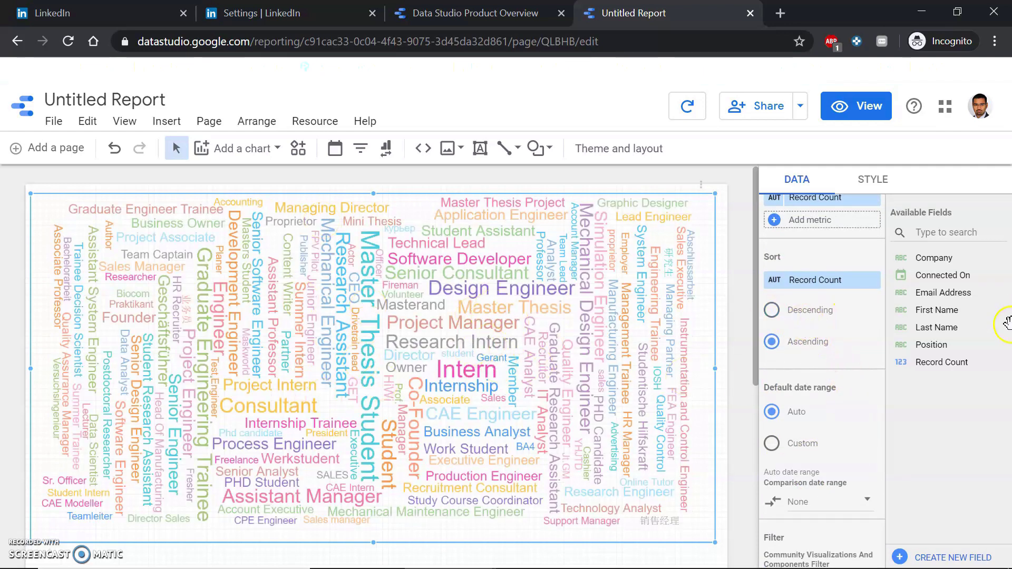
scroll(801, 451, down, 3)
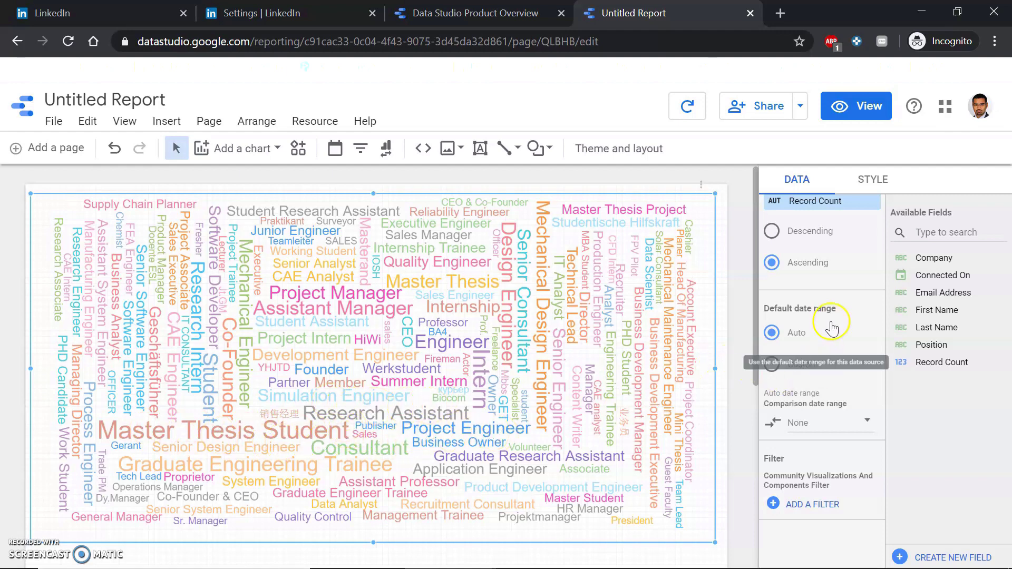
Replace the word cloud's Position dimension with Company in the DATA panel.
scroll(831, 325, up, 5)
click(828, 370)
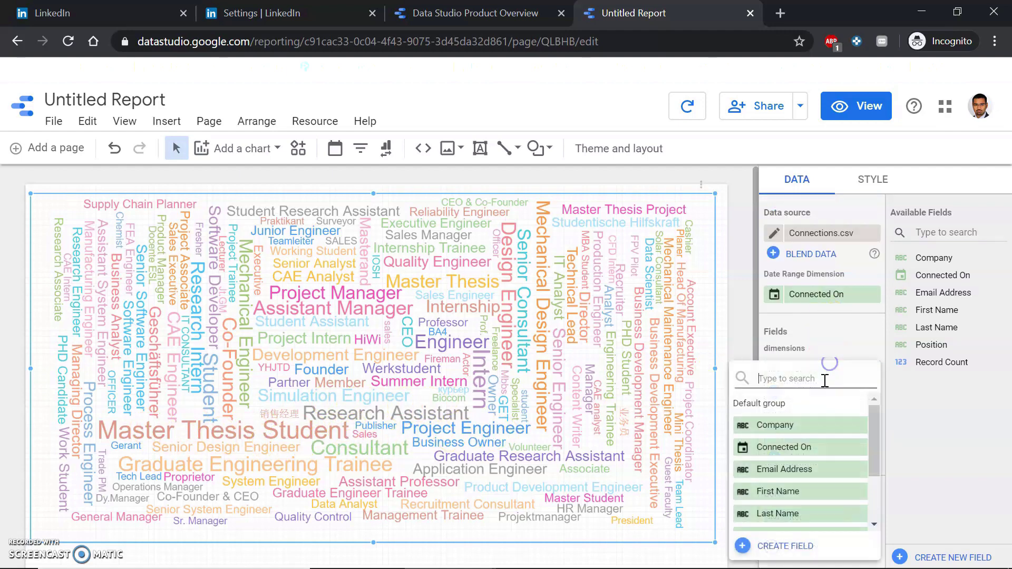
click(810, 421)
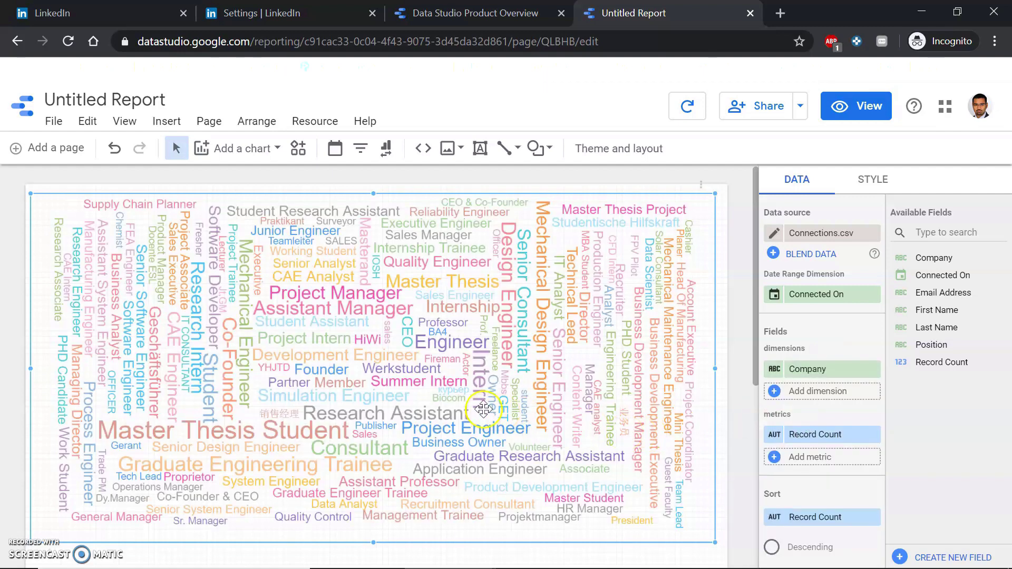